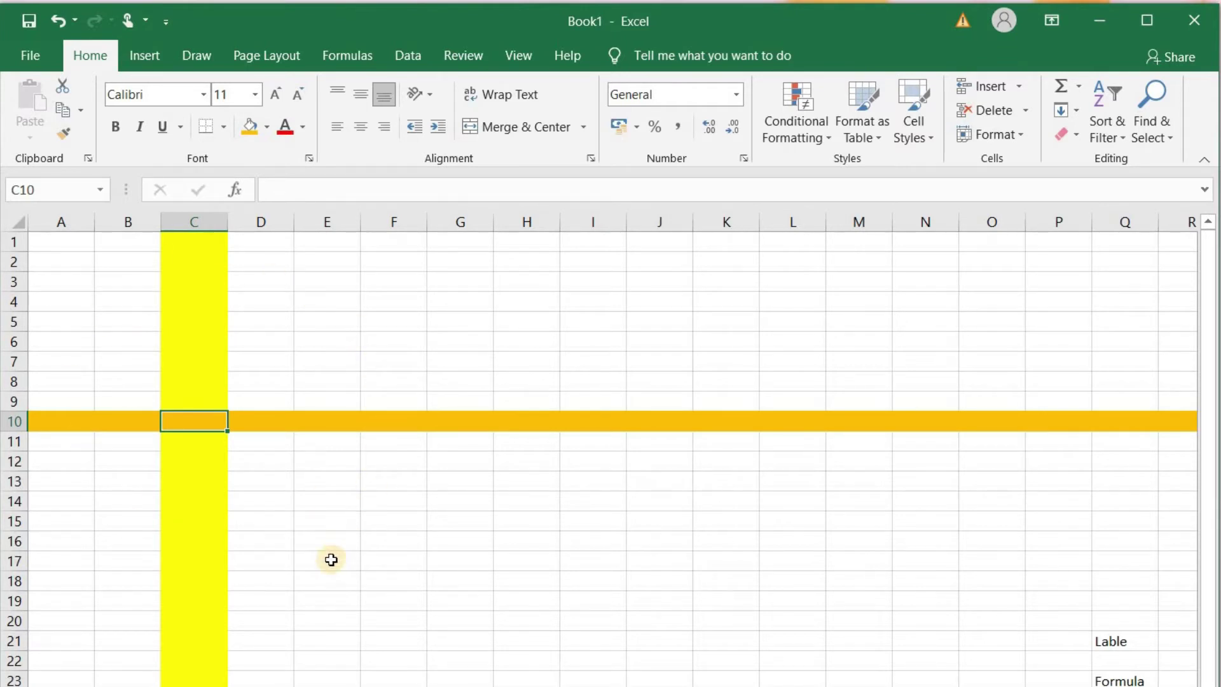
- Select the entire columns A, B, C and D one at a time
{"action": "left_click", "coordinate": [68, 218]}
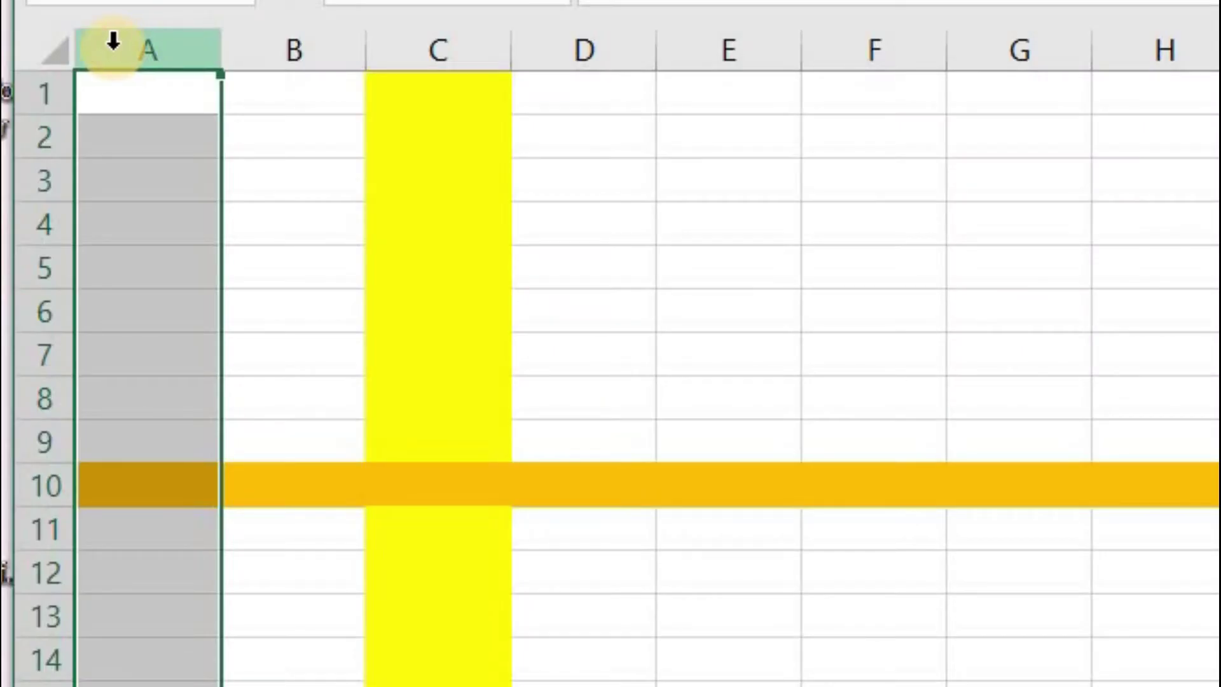
{"action": "left_click", "coordinate": [304, 57]}
{"action": "left_click", "coordinate": [439, 54]}
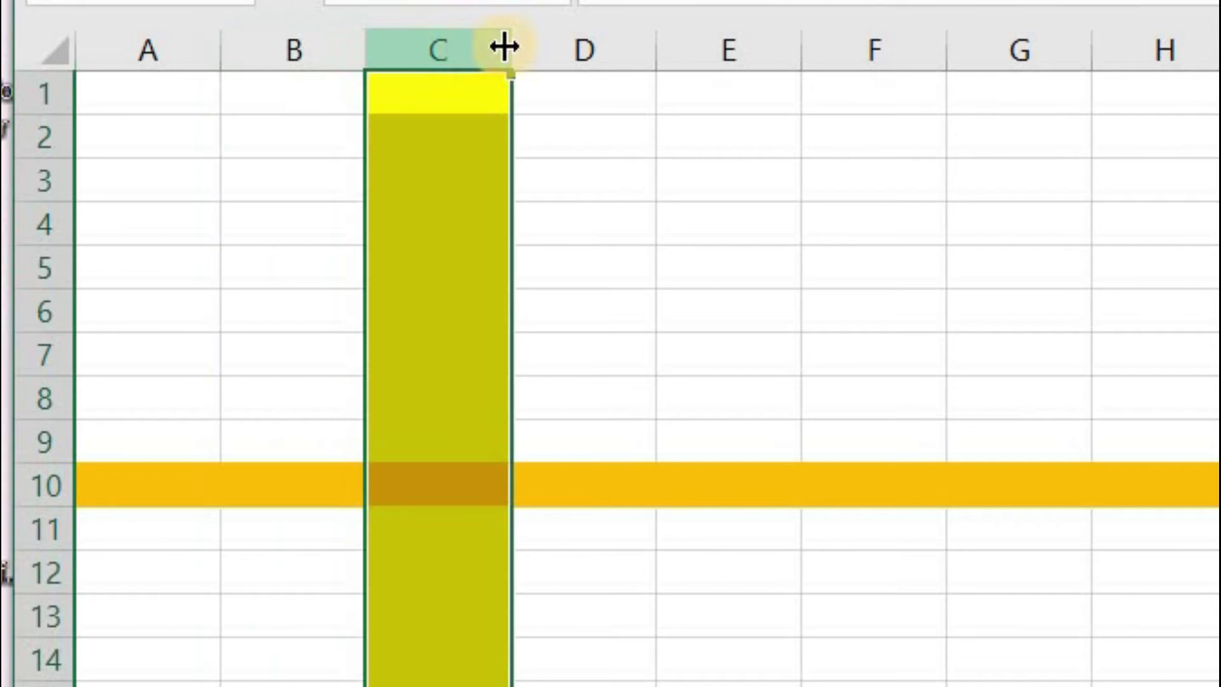
{"action": "left_click", "coordinate": [565, 49]}
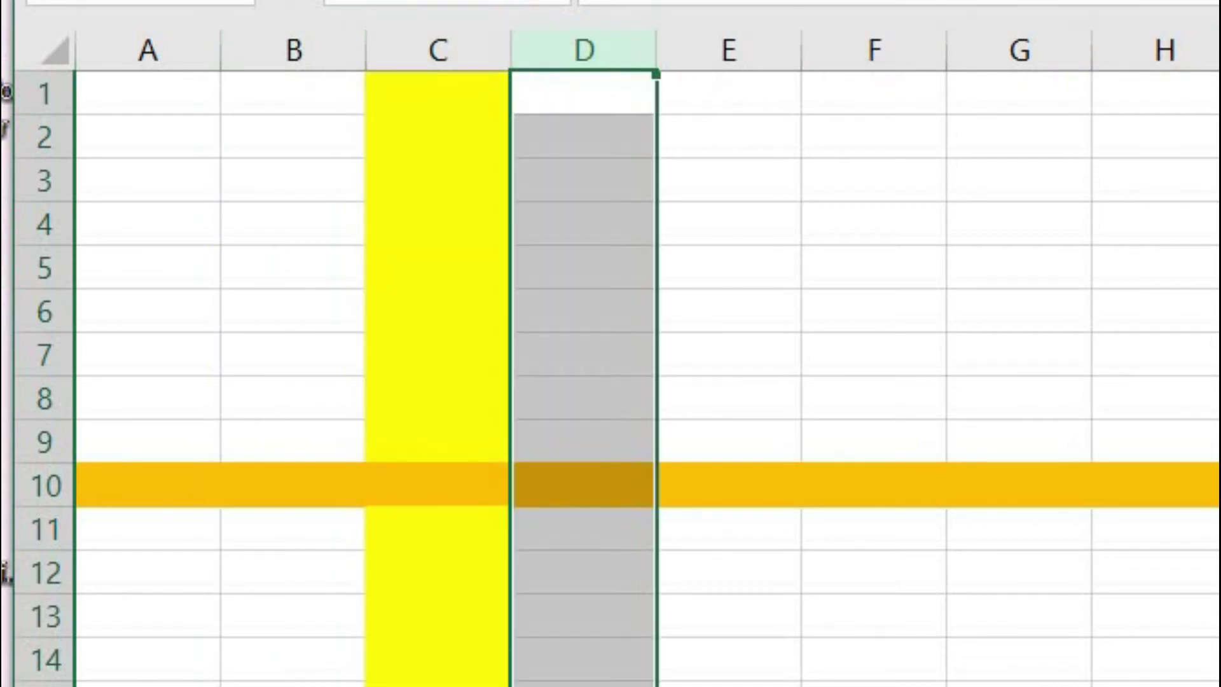
{"action": "left_click", "coordinate": [287, 56]}
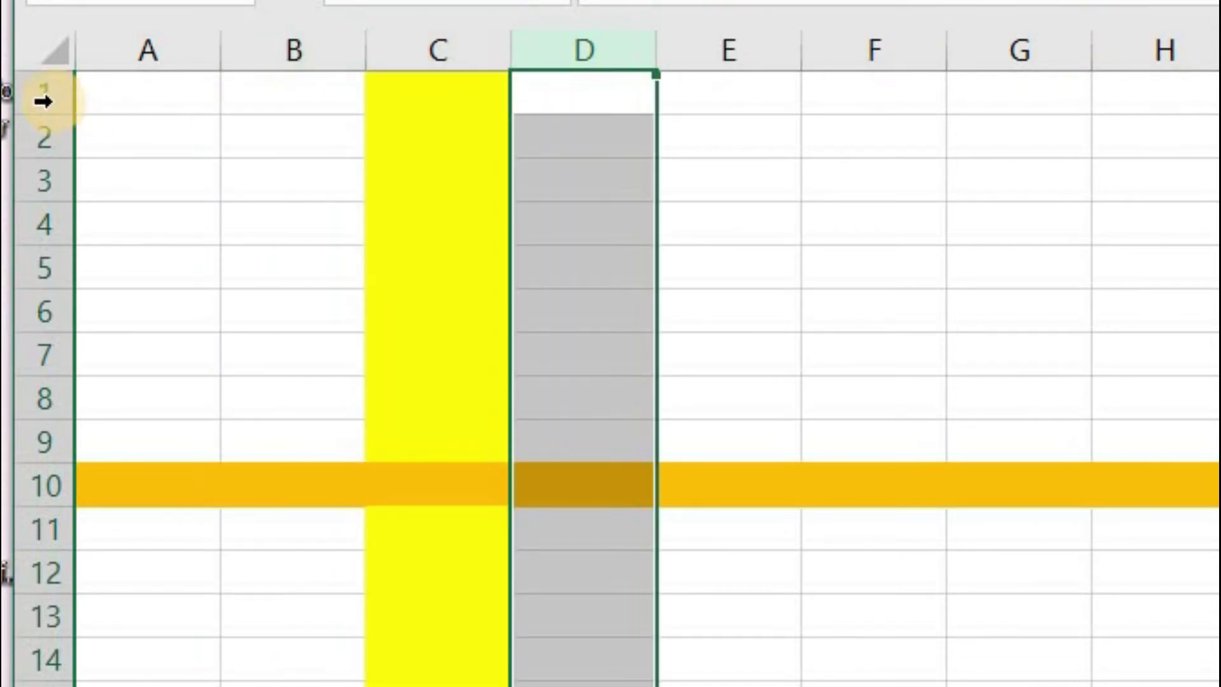
- Select the entire rows 1, 2 and 3 one at a time
{"action": "left_click", "coordinate": [40, 103]}
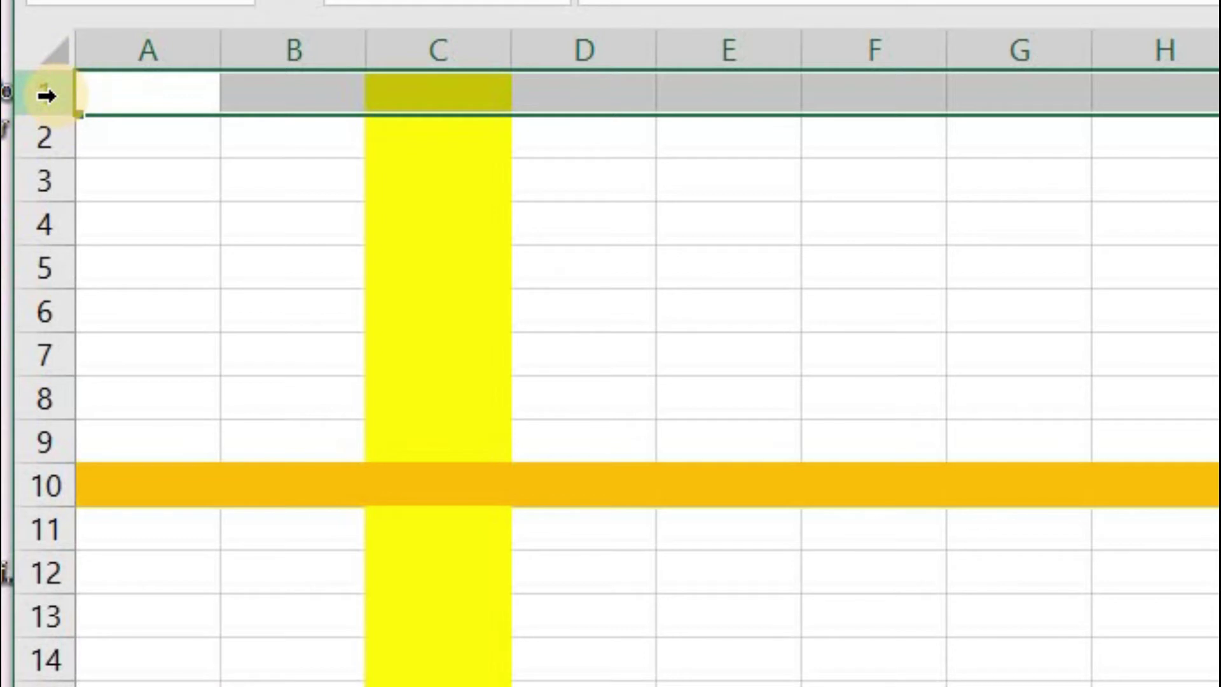
{"action": "left_click", "coordinate": [44, 132]}
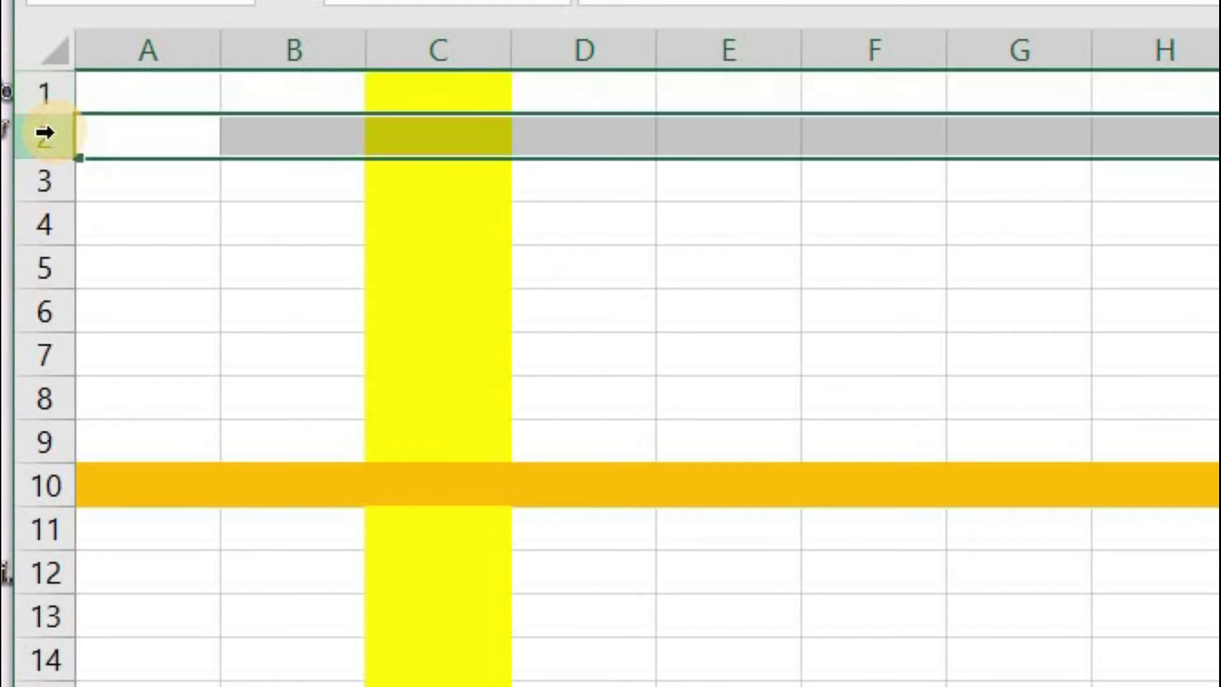
{"action": "left_click", "coordinate": [45, 170]}
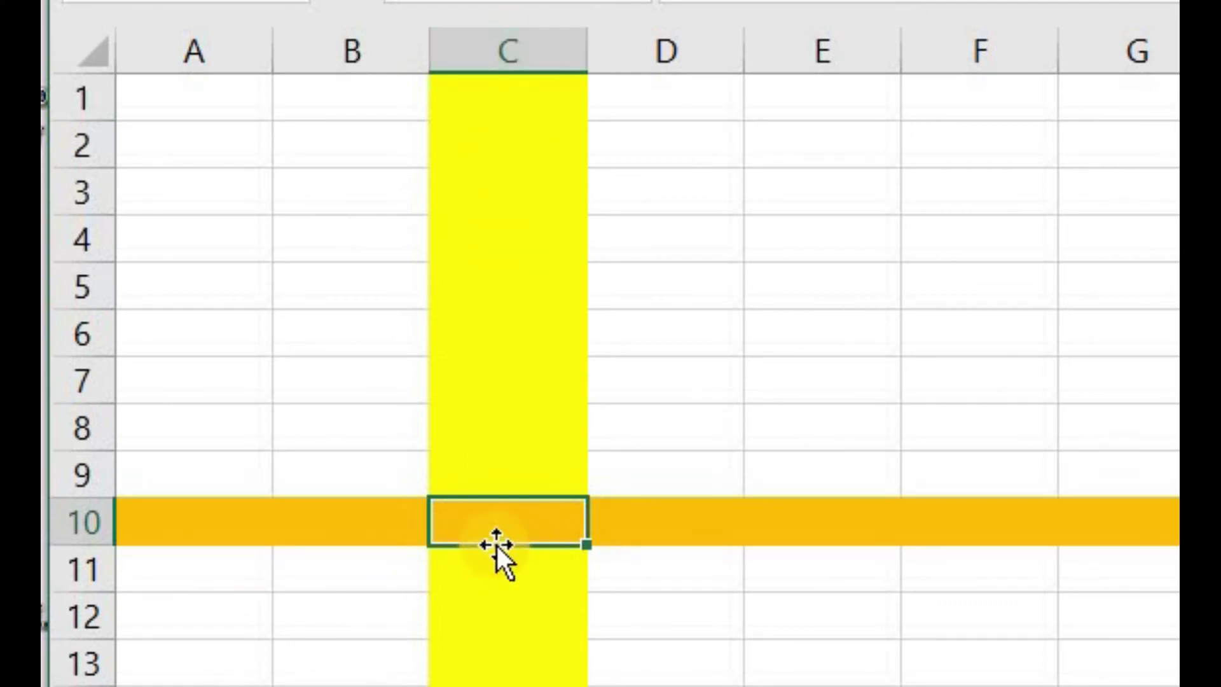
- Select cell C10, cell C6 and cell C10 again to check their cell addresses
{"action": "left_click", "coordinate": [509, 511]}
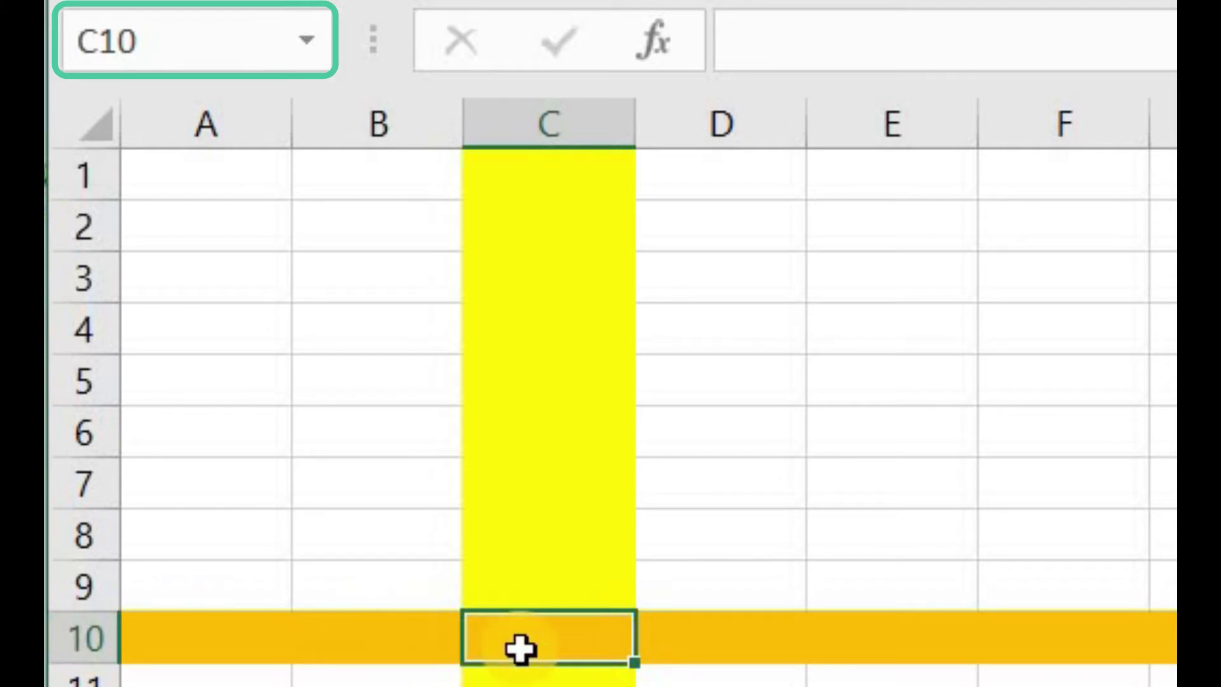
{"action": "left_click", "coordinate": [540, 433]}
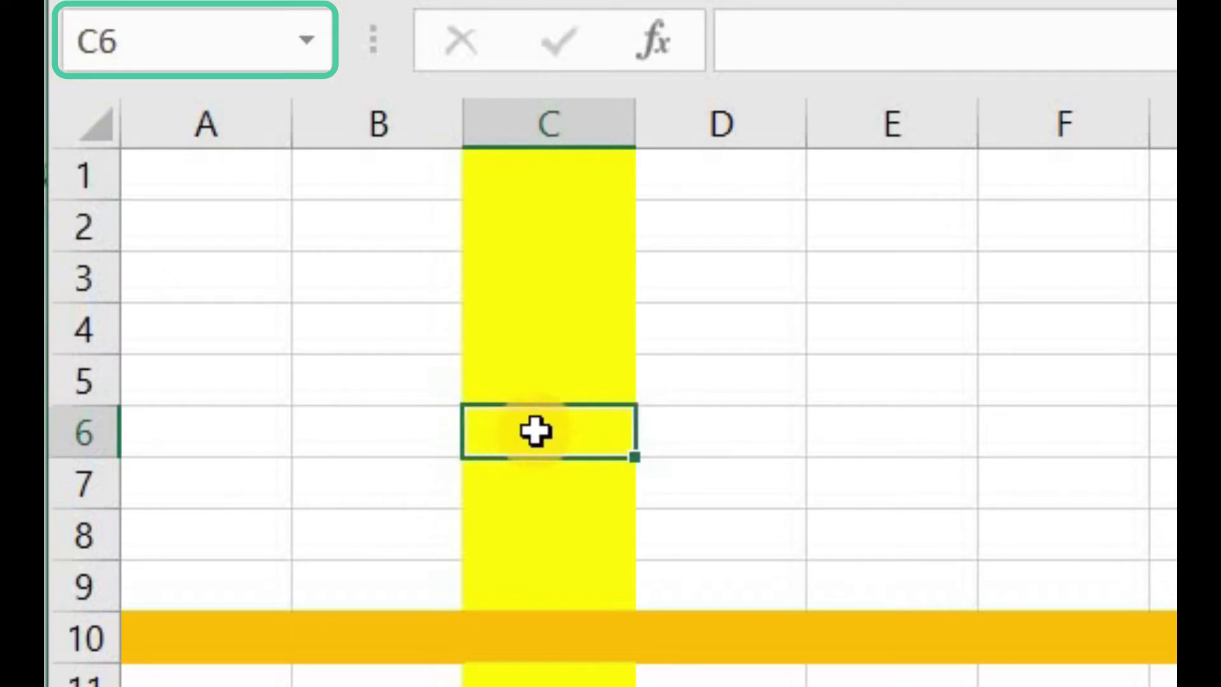
{"action": "left_click", "coordinate": [528, 646]}
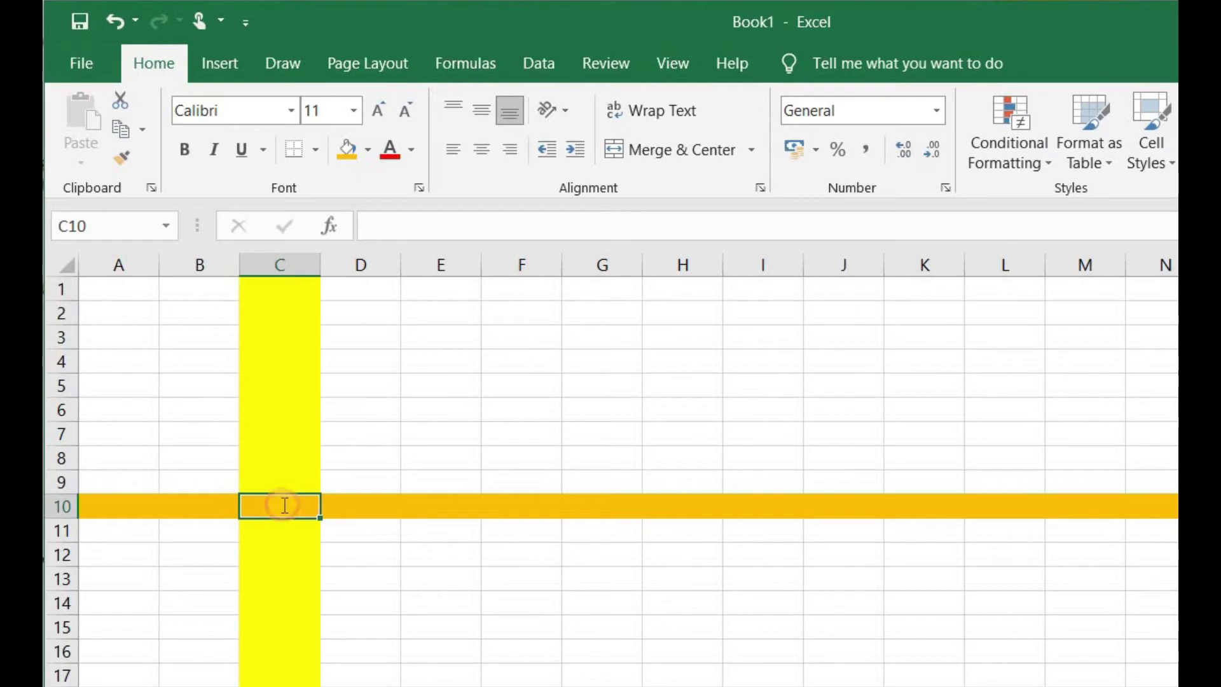
{"action": "double_click", "coordinate": [285, 506]}
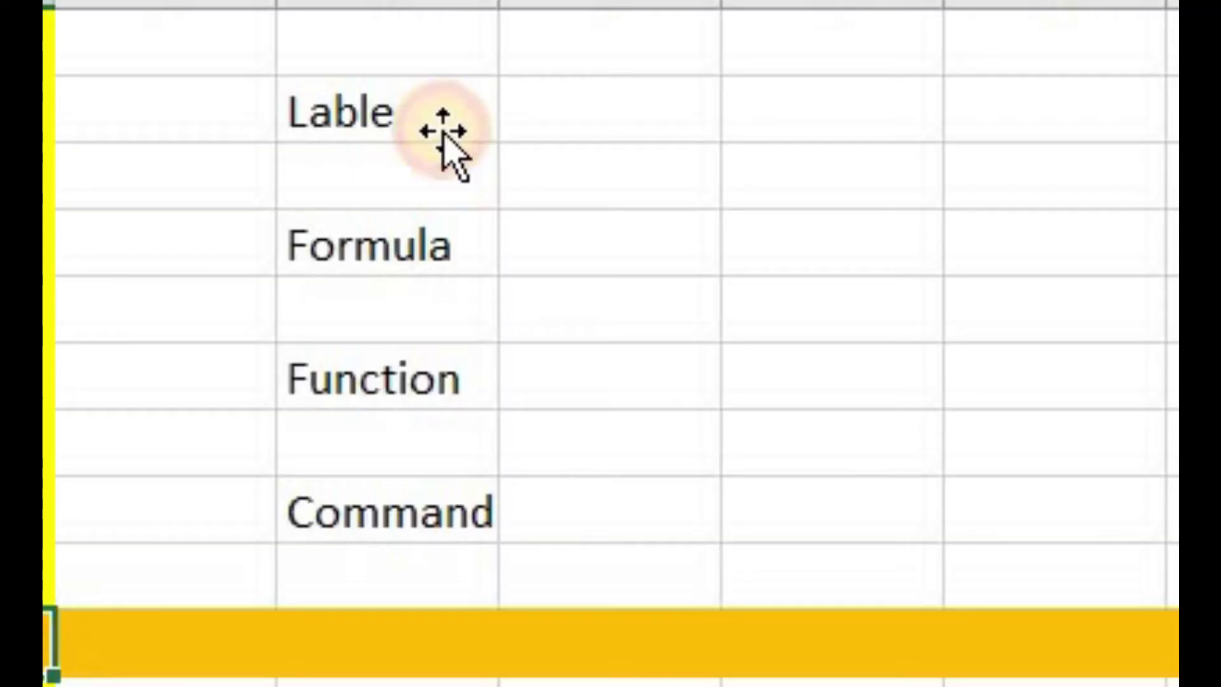
- Go through the Lable, Formula, Function and Command cells in column E one by one
{"action": "left_click", "coordinate": [443, 132]}
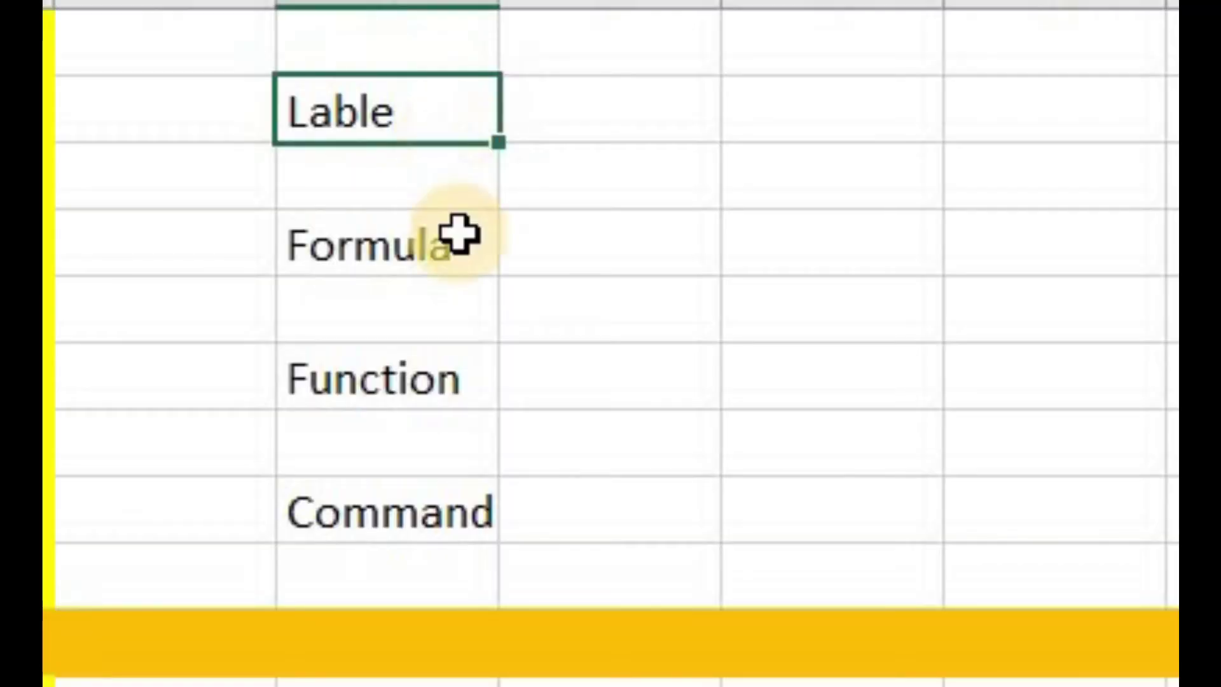
{"action": "left_click", "coordinate": [470, 266]}
{"action": "left_click", "coordinate": [471, 369]}
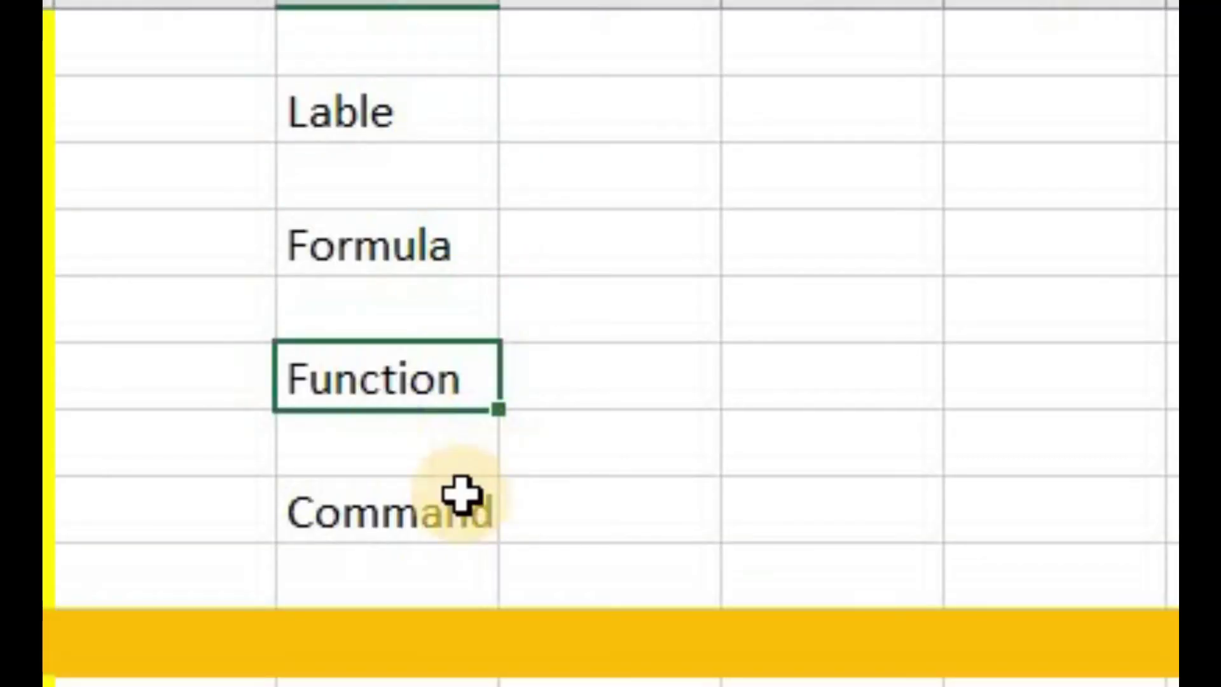
{"action": "left_click", "coordinate": [460, 512]}
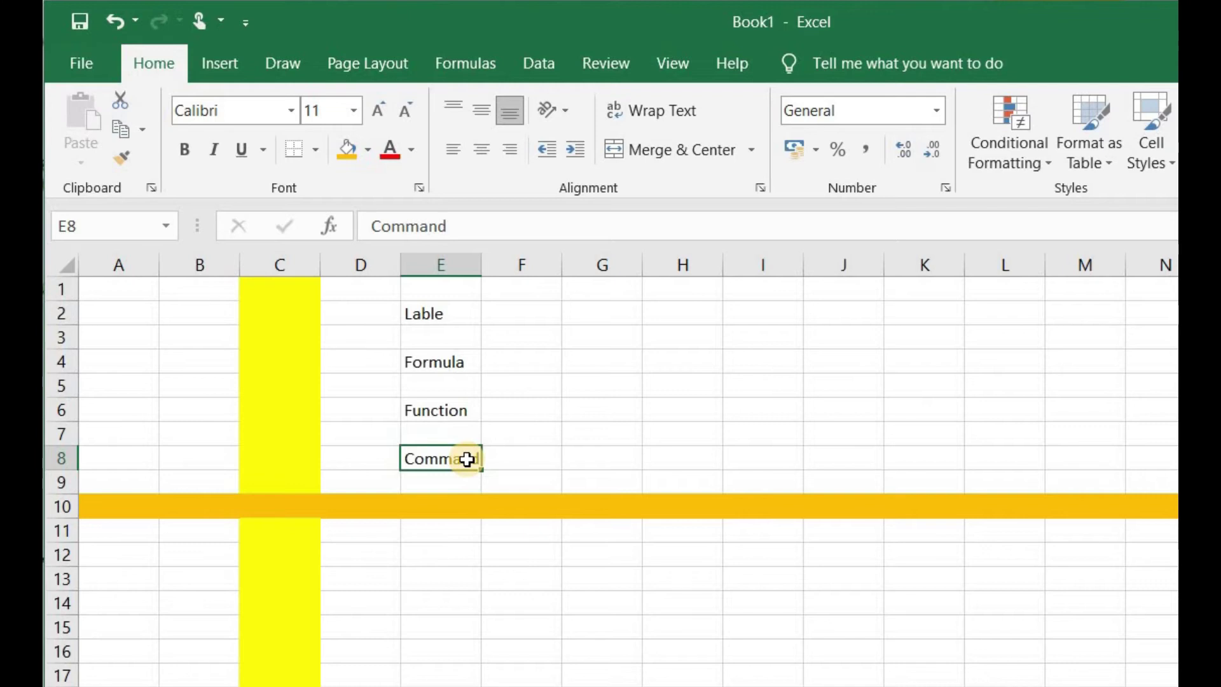
- Enter the text "Students Marks" in cell G1 as an example of a label
{"action": "left_click", "coordinate": [462, 310]}
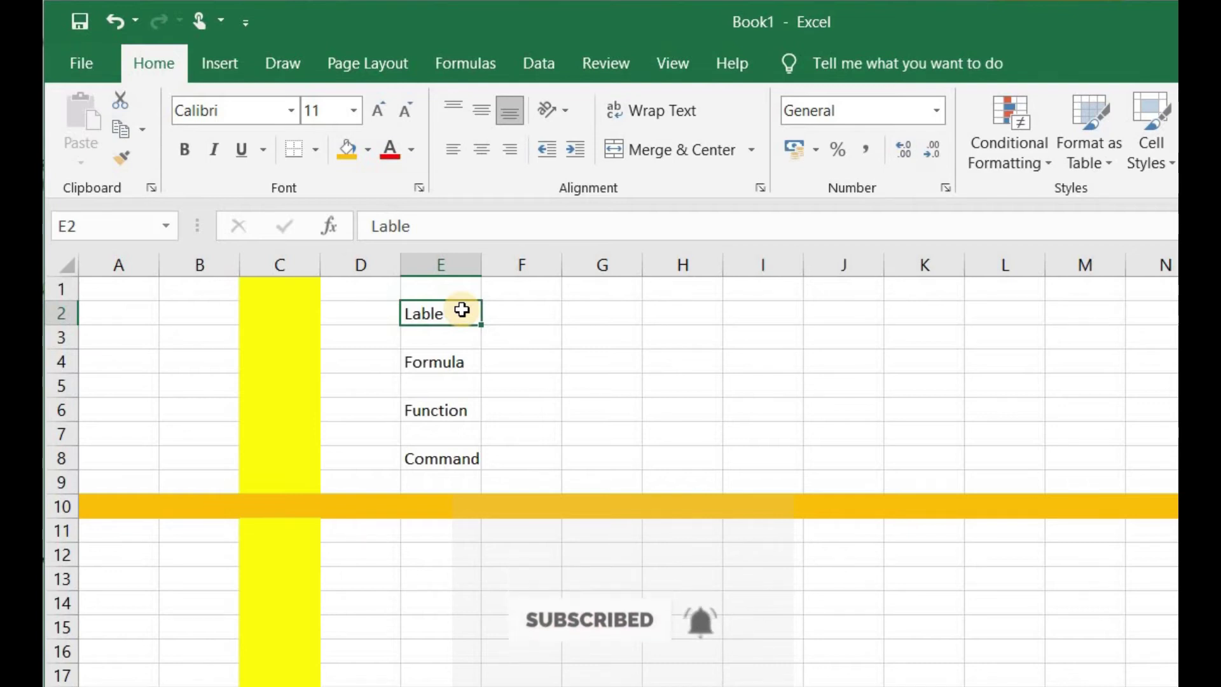
{"action": "left_click", "coordinate": [596, 298]}
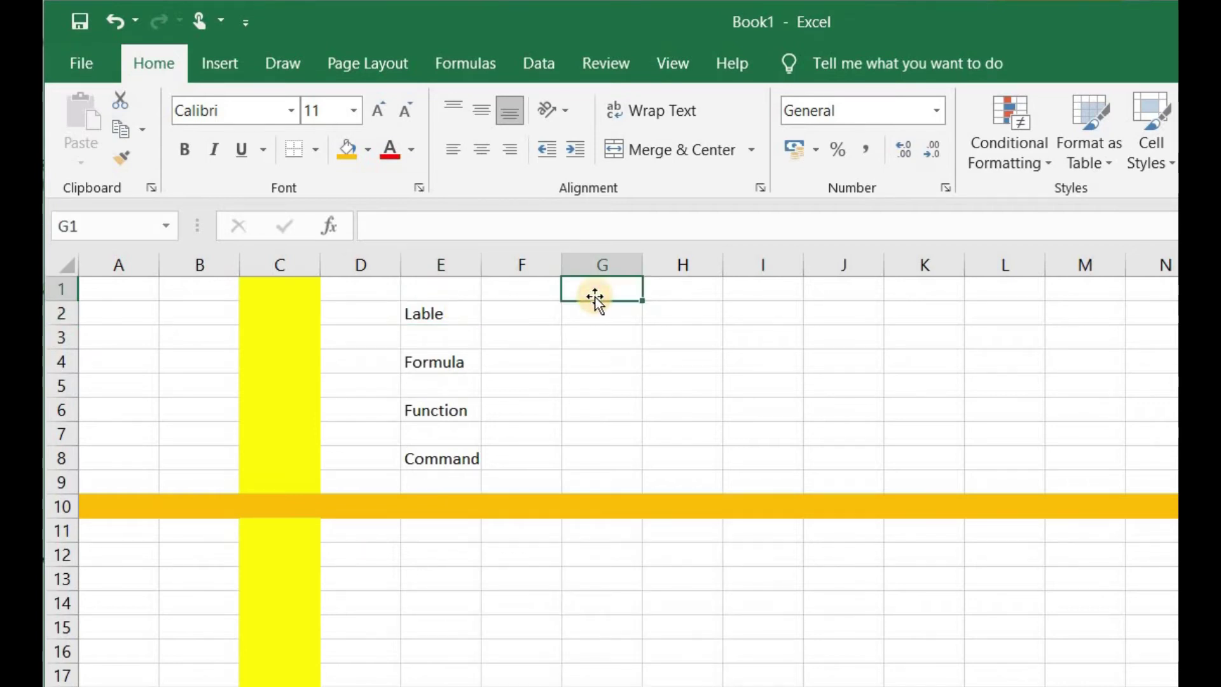
{"action": "type", "text": "Students Marks"}
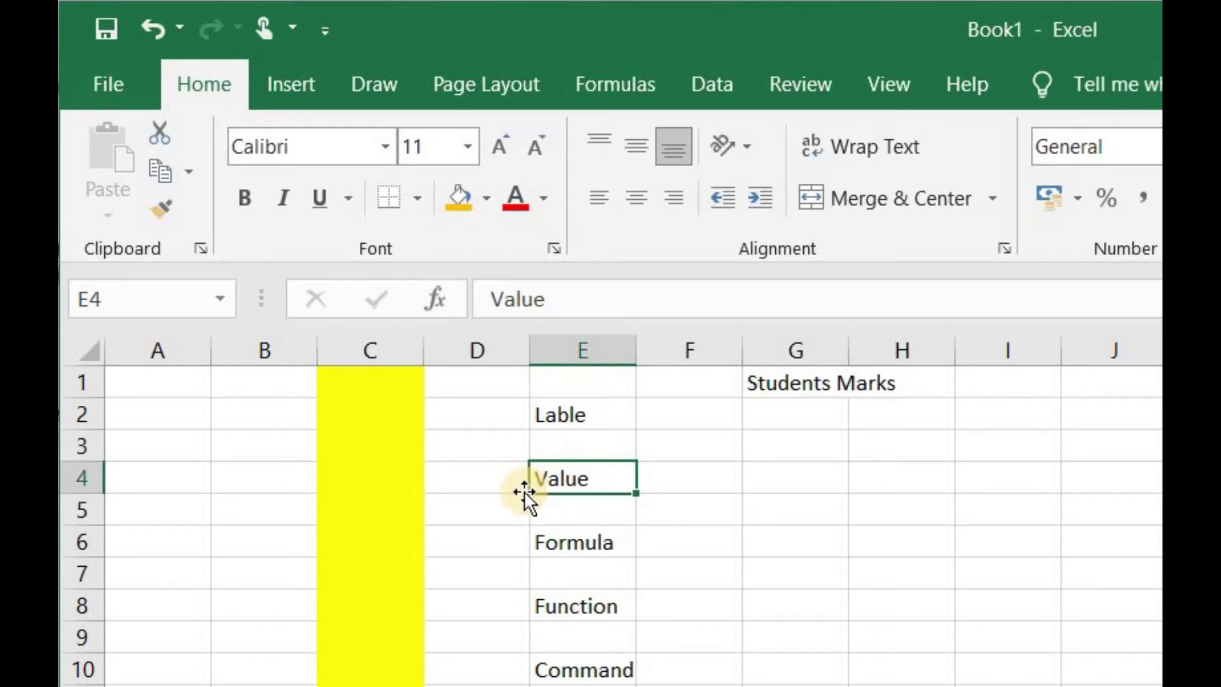
- Enter the number 52 in cell G4 as the example for the Value row
{"action": "left_click", "coordinate": [783, 478]}
{"action": "type", "text": "52"}
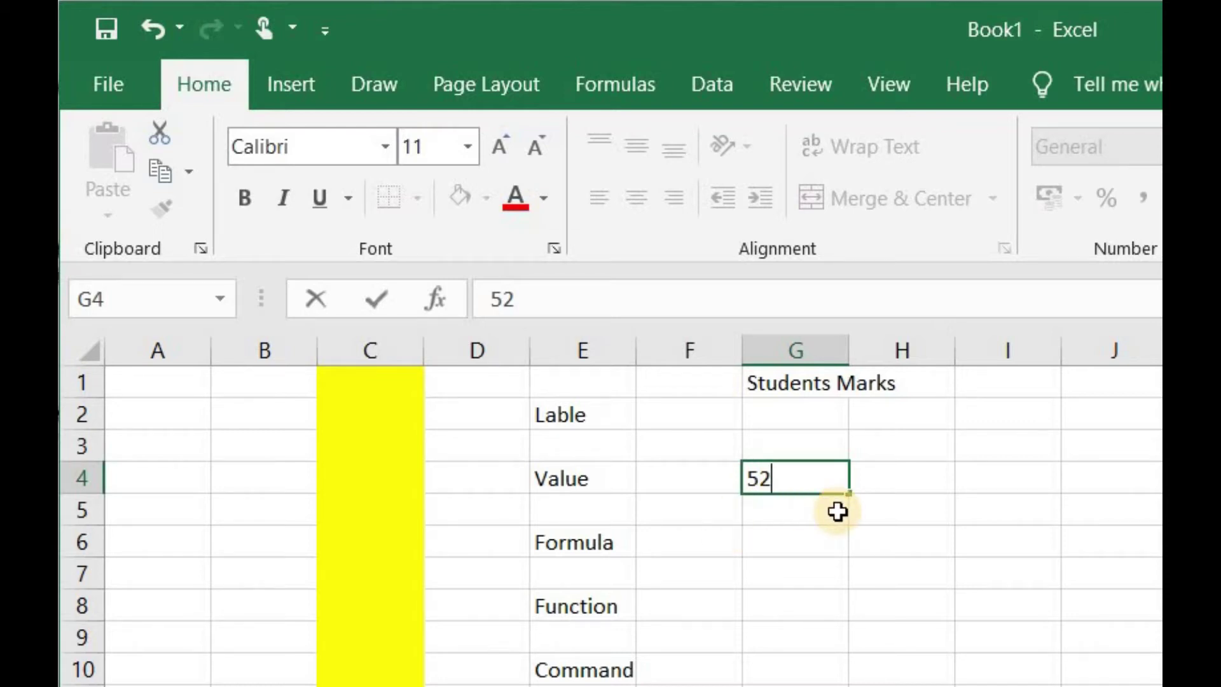
{"action": "key", "text": "ctrl+Return"}
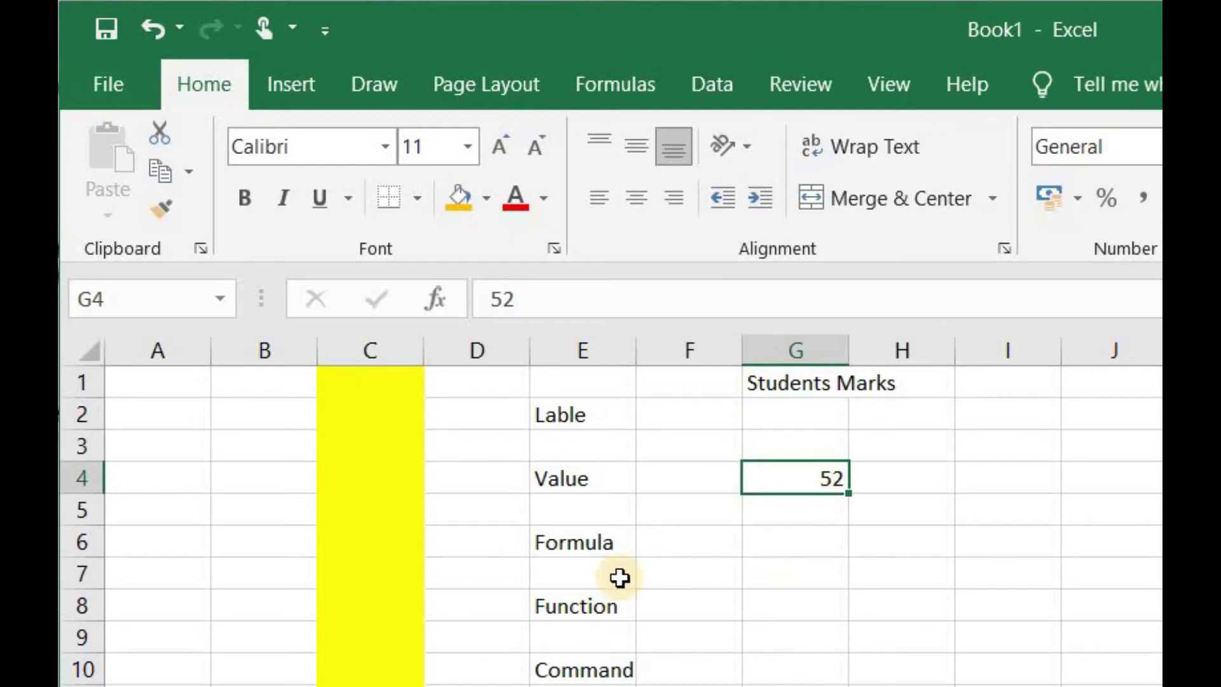
- Enter 2 in cell G6 and 3 in cell H6 as the operands for the Formula row
{"action": "left_click", "coordinate": [571, 551]}
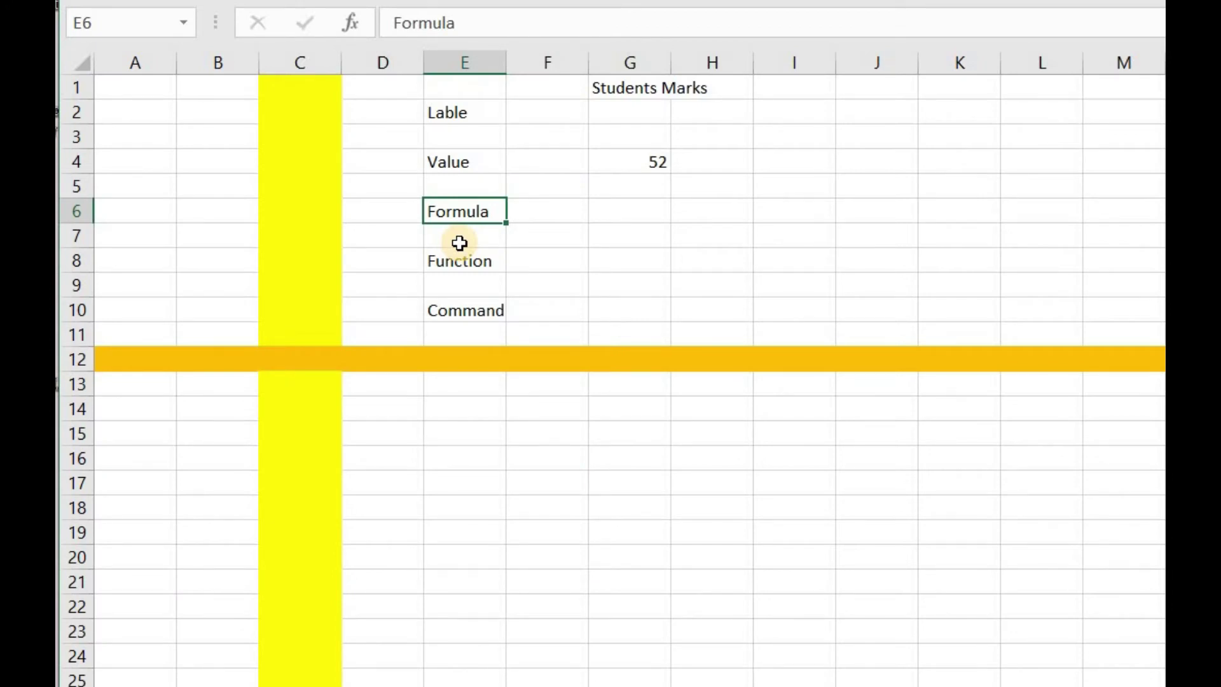
{"action": "left_click", "coordinate": [620, 213]}
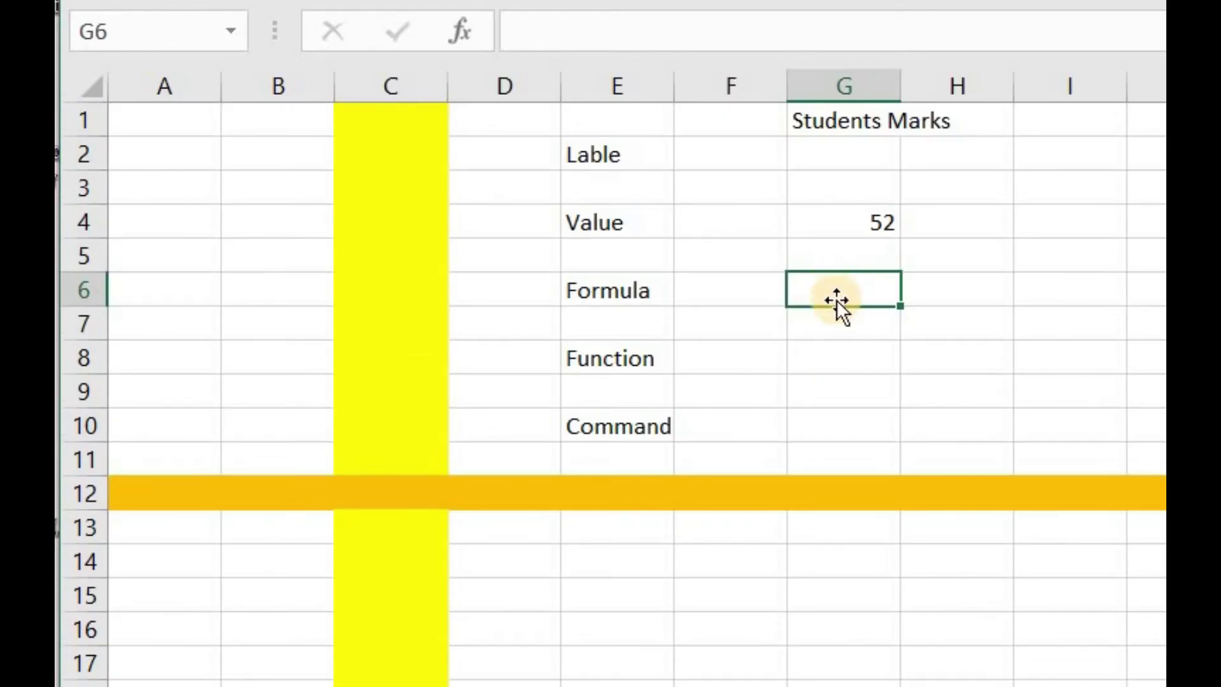
{"action": "type", "text": "2"}
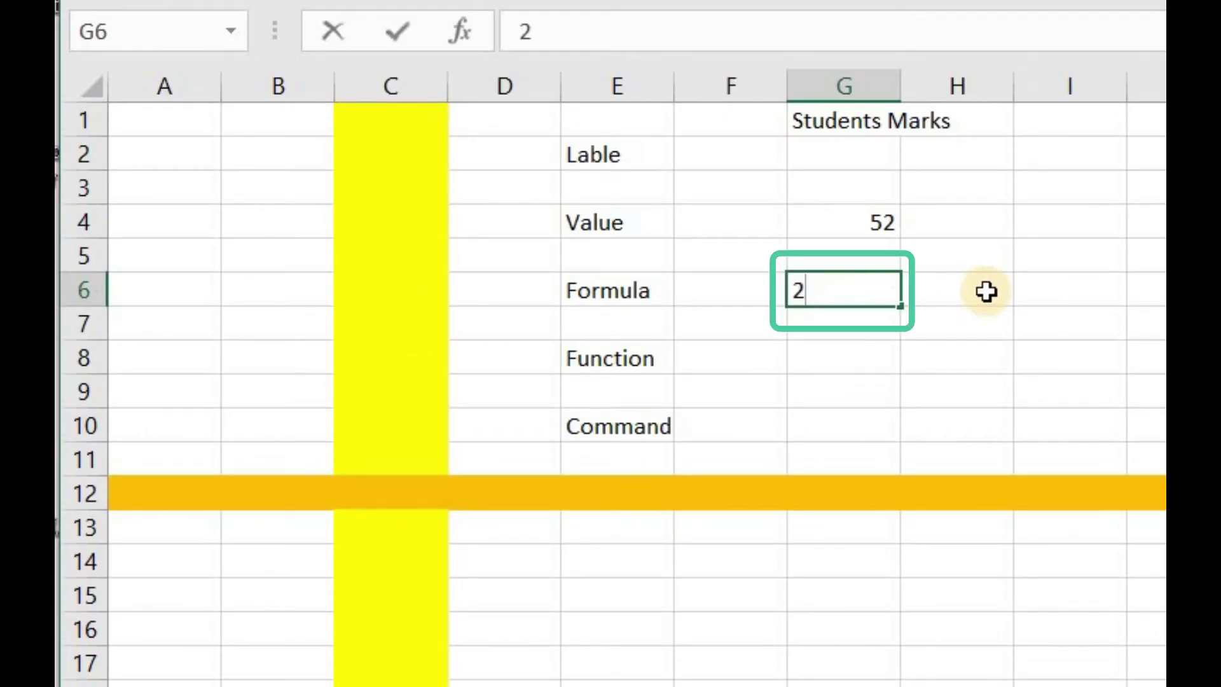
{"action": "left_click", "coordinate": [987, 291]}
{"action": "type", "text": "3"}
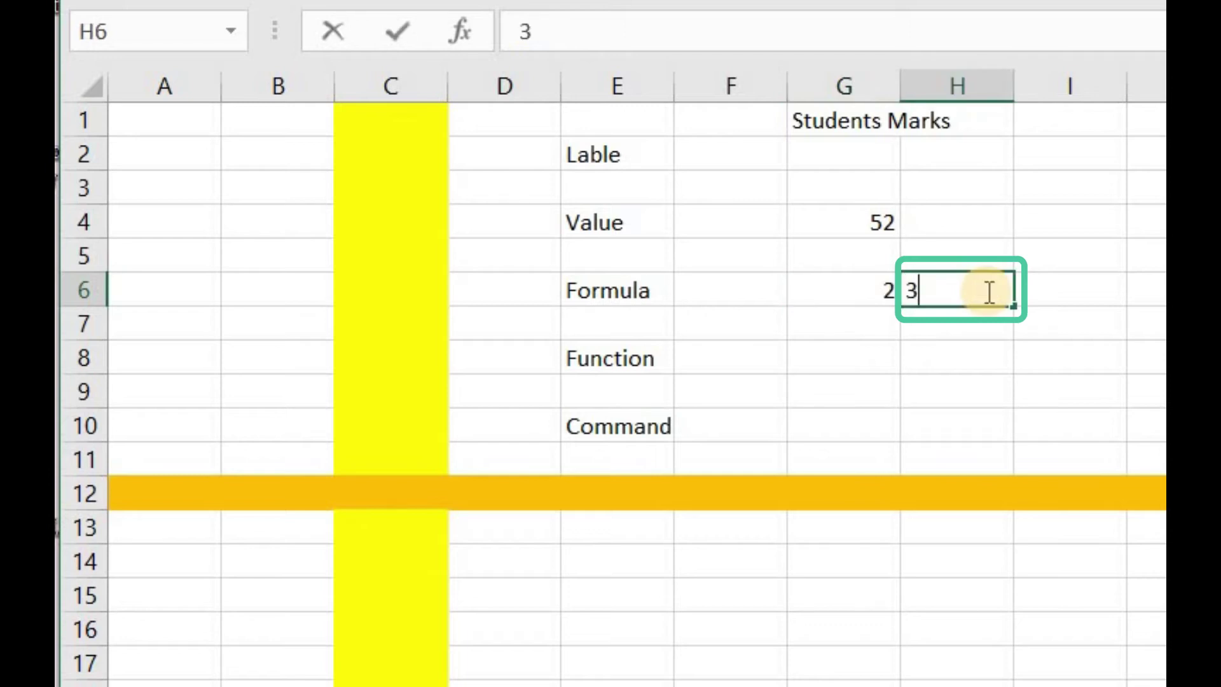
- Enter a formula in cell I6 that adds G6 and H6
{"action": "left_click", "coordinate": [1064, 297]}
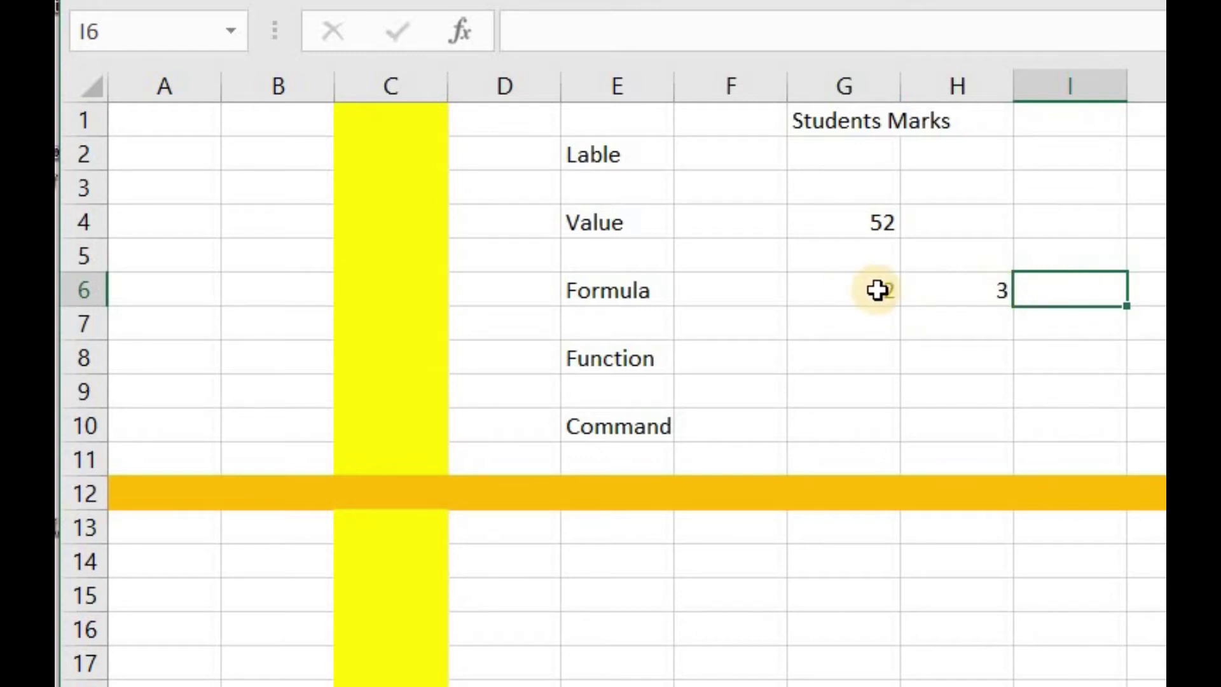
{"action": "double_click", "coordinate": [1054, 291]}
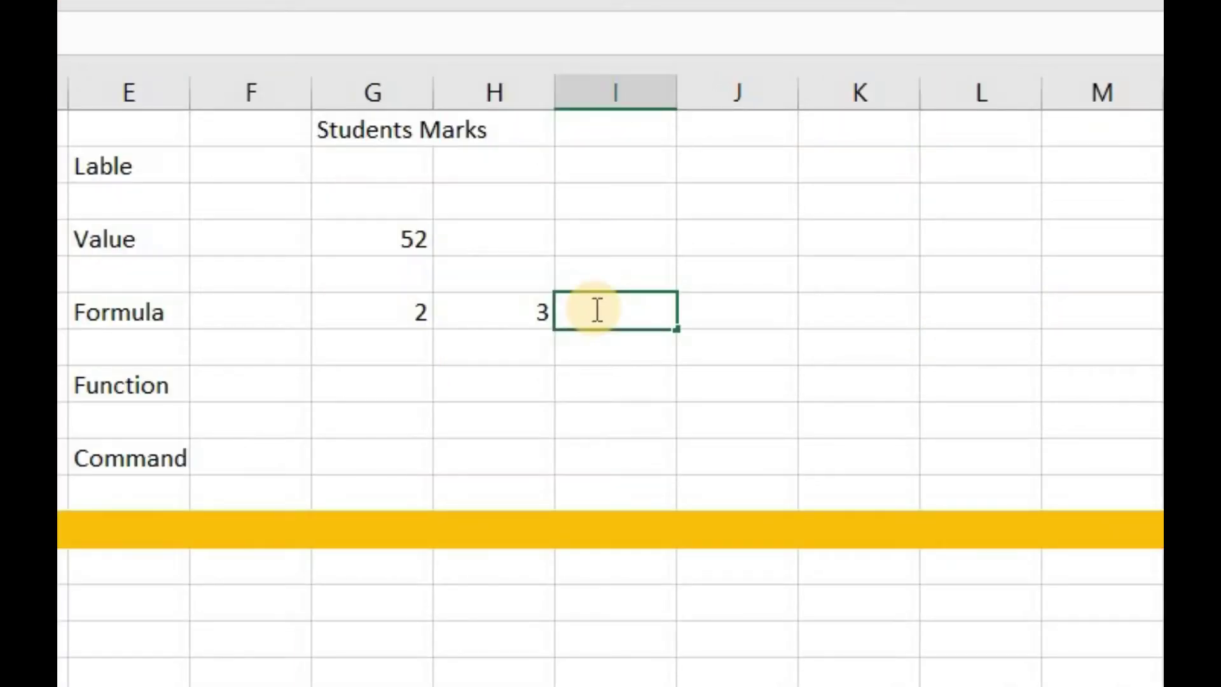
{"action": "type", "text": "="}
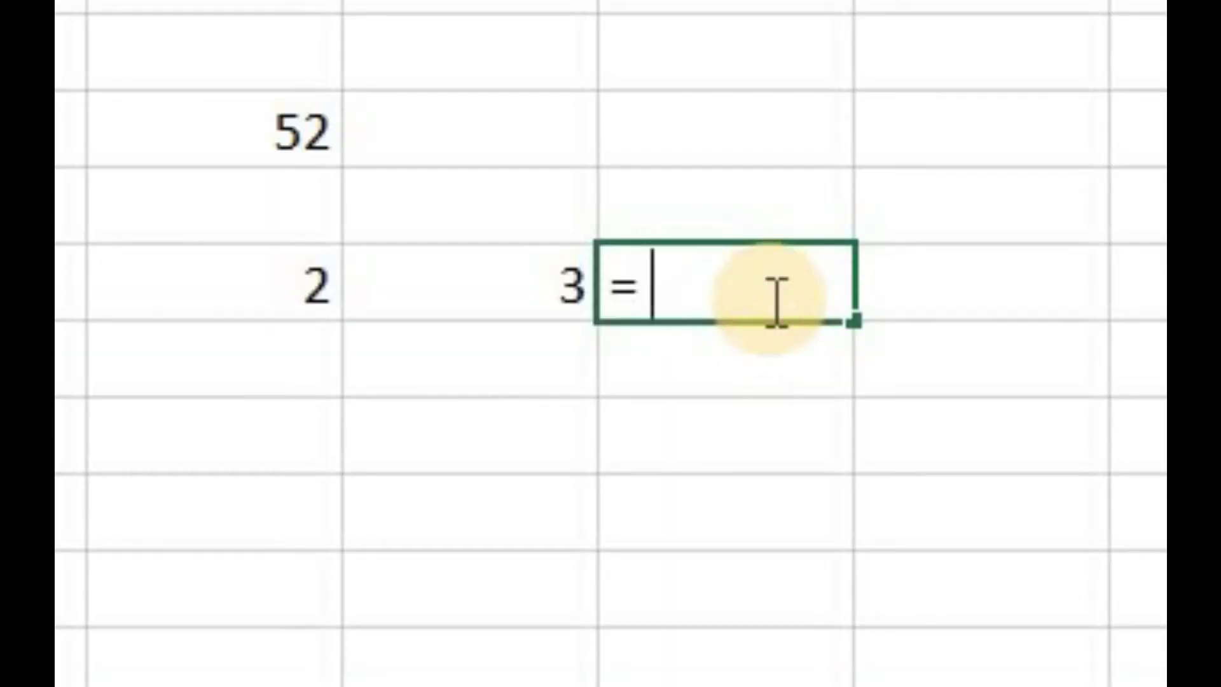
{"action": "type", "text": "g6"}
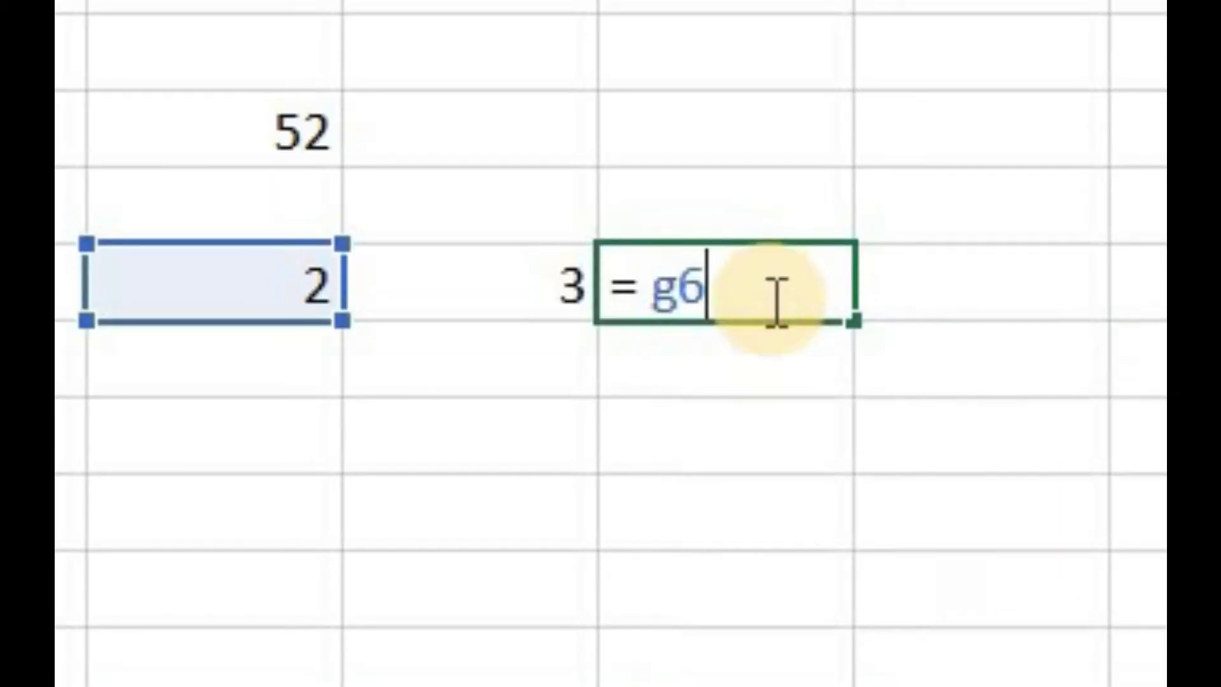
{"action": "type", "text": "+"}
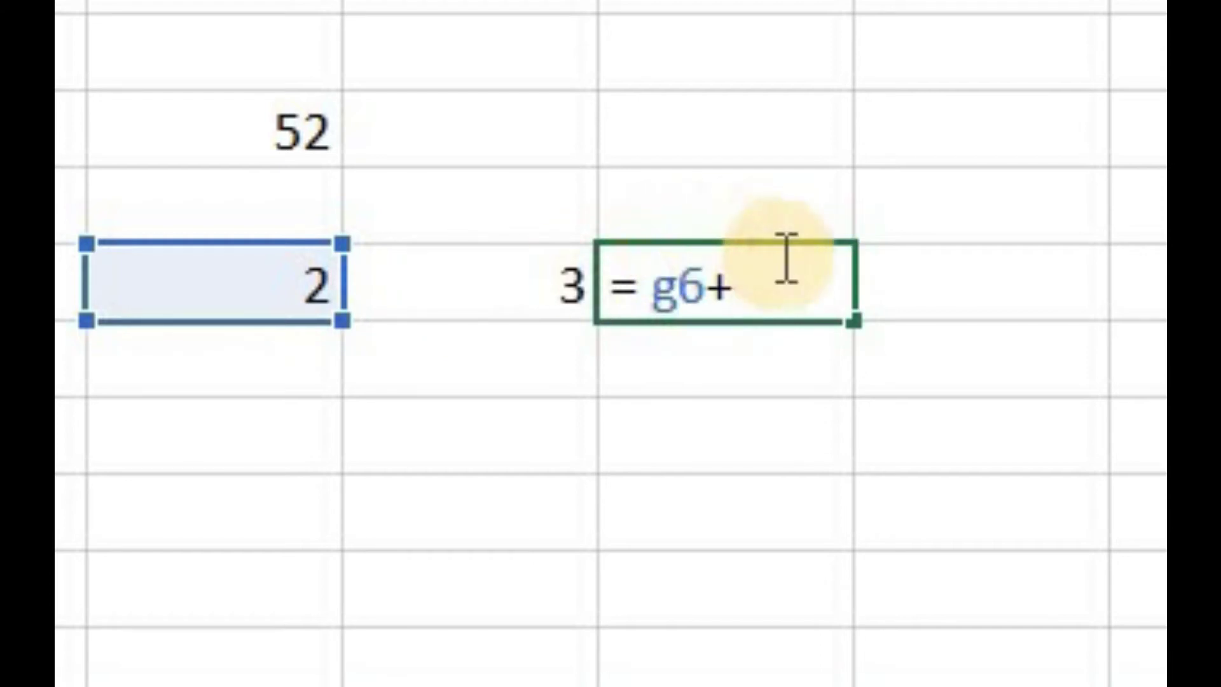
{"action": "left_click", "coordinate": [486, 295]}
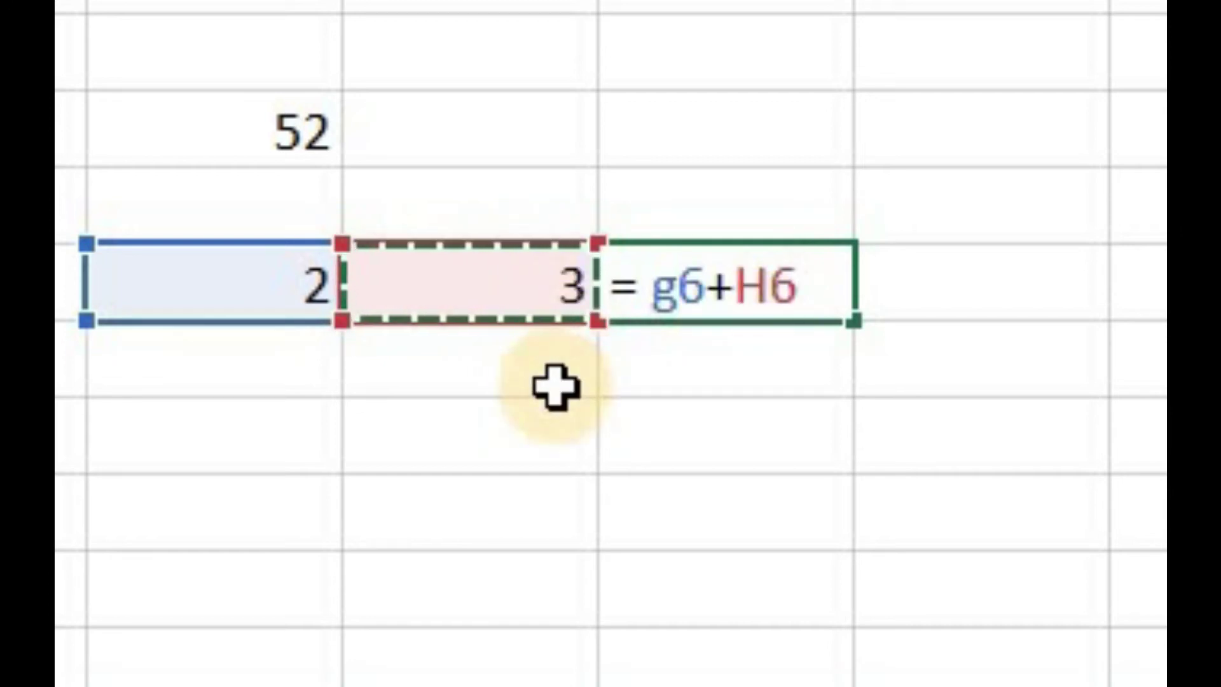
{"action": "key", "text": "Return"}
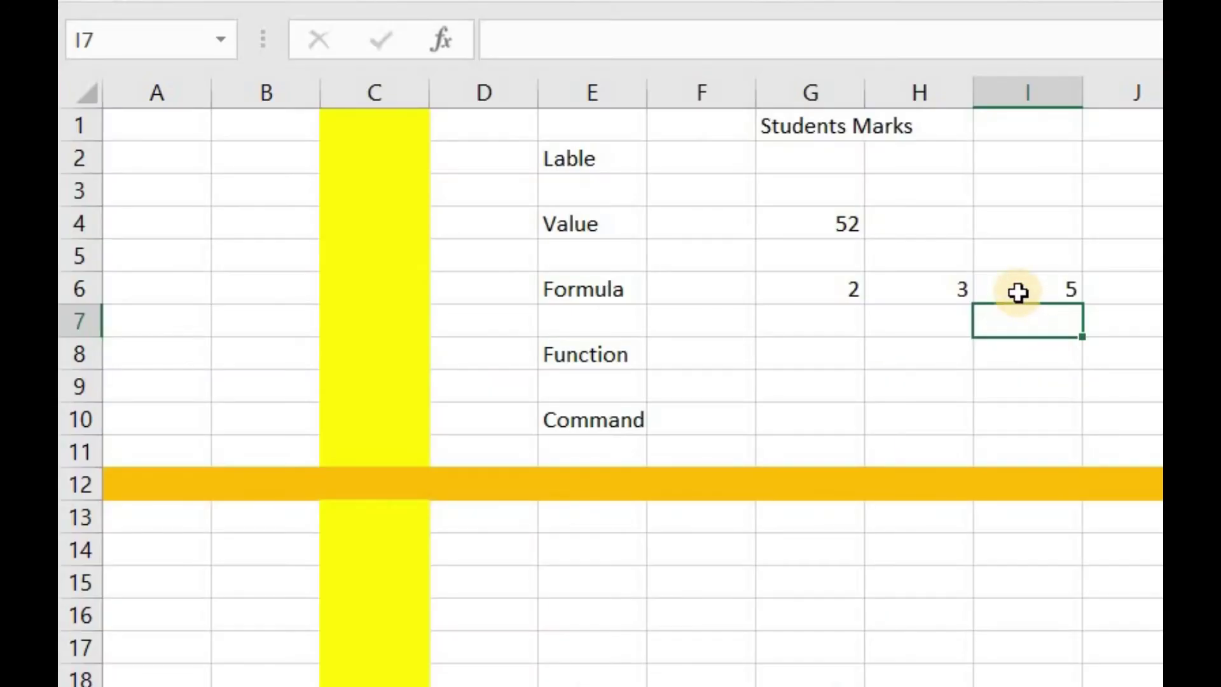
- Change the first operand in cell G6 to 8 to test the formula in I6
{"action": "left_click", "coordinate": [1018, 292]}
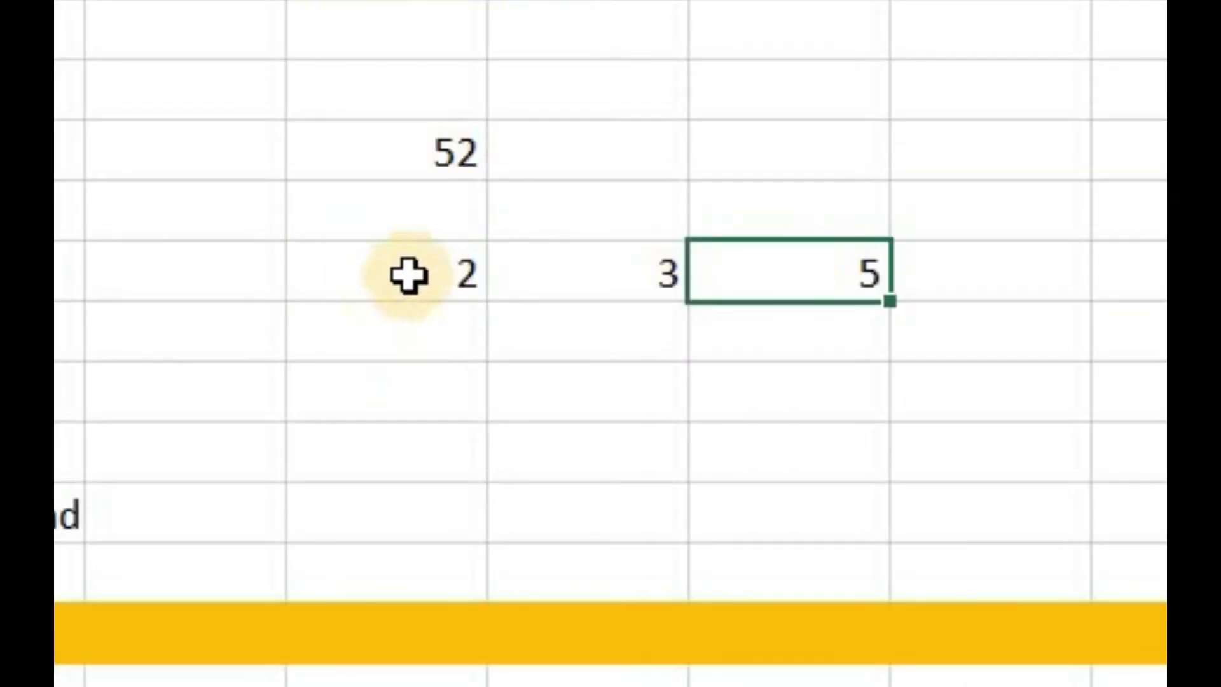
{"action": "left_click", "coordinate": [821, 290]}
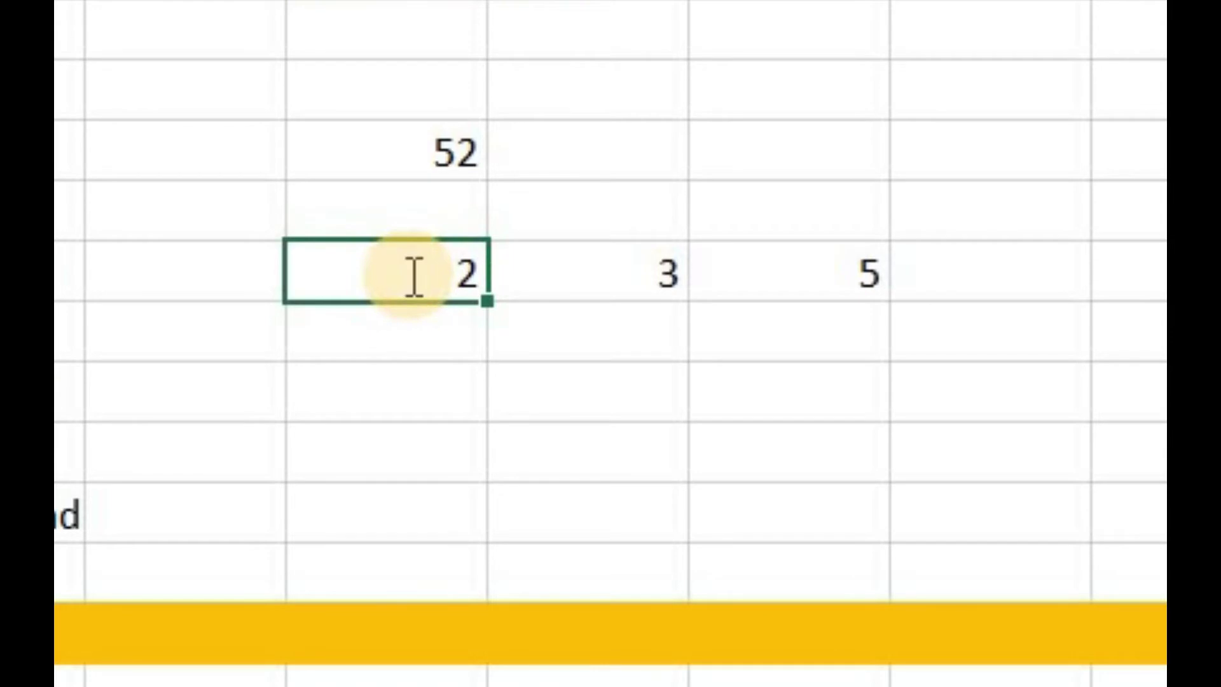
{"action": "type", "text": "8"}
{"action": "key", "text": "Return"}
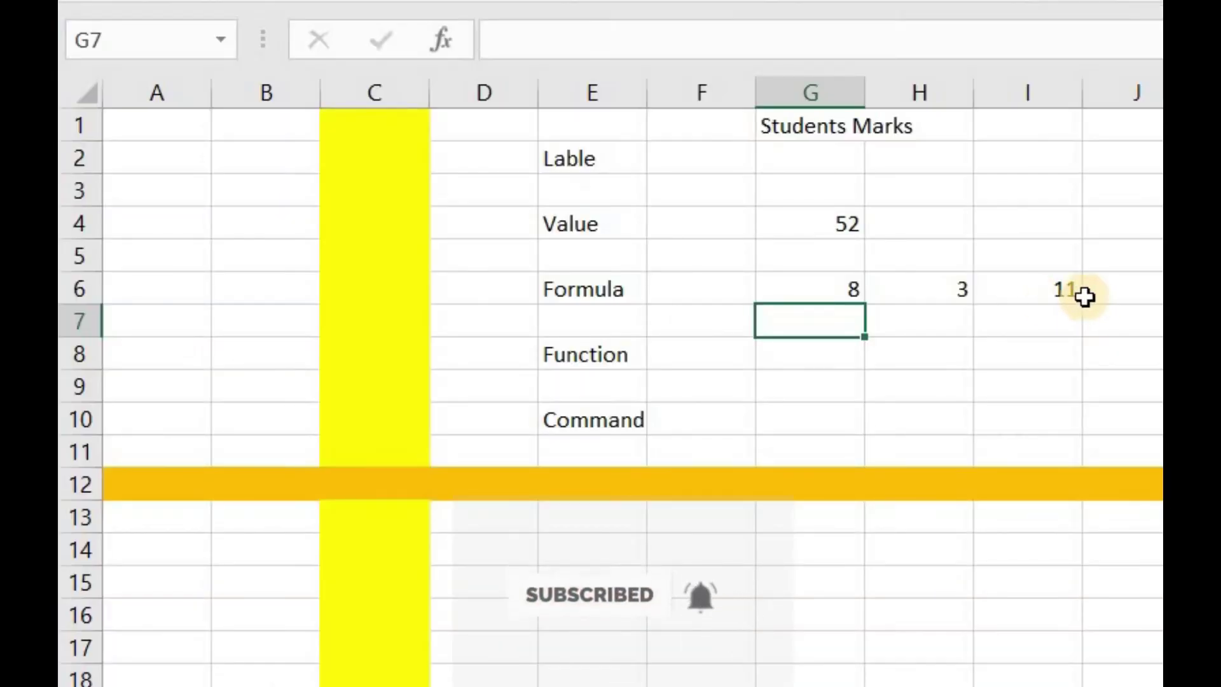
- Select the Function label in cell E8
{"action": "key", "text": "Left"}
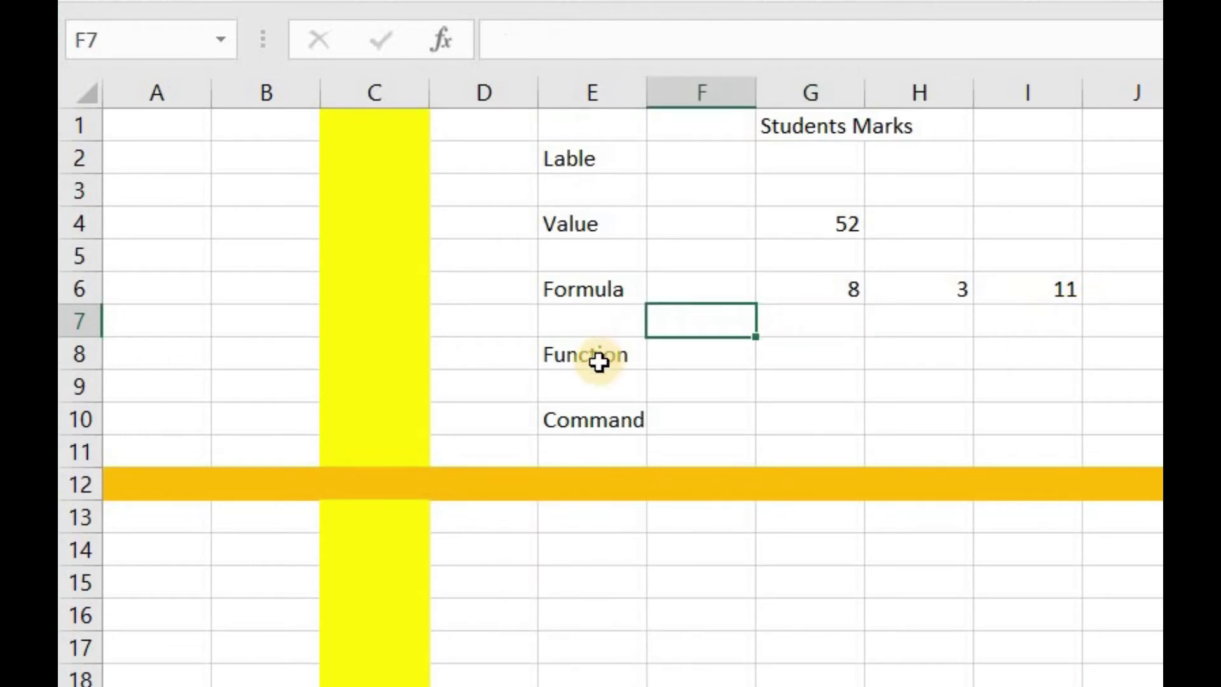
{"action": "left_click", "coordinate": [596, 356]}
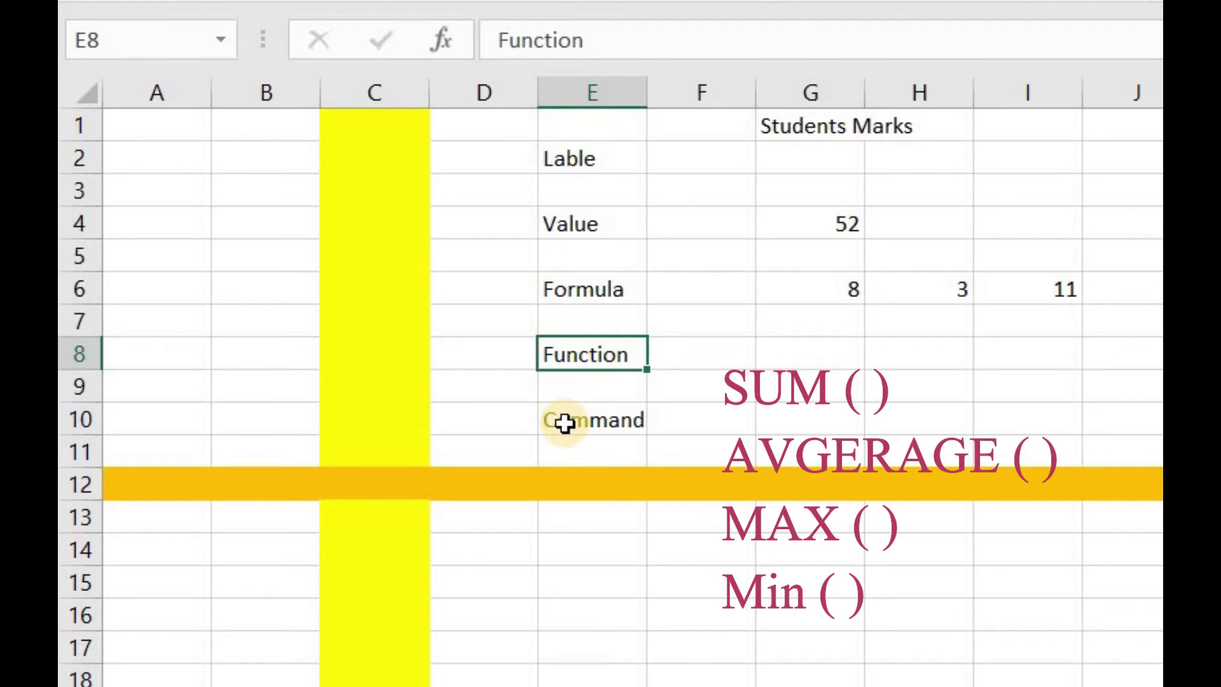
- Enter the TODAY function in cell G8 beside the Function label and select that cell
{"action": "double_click", "coordinate": [848, 359]}
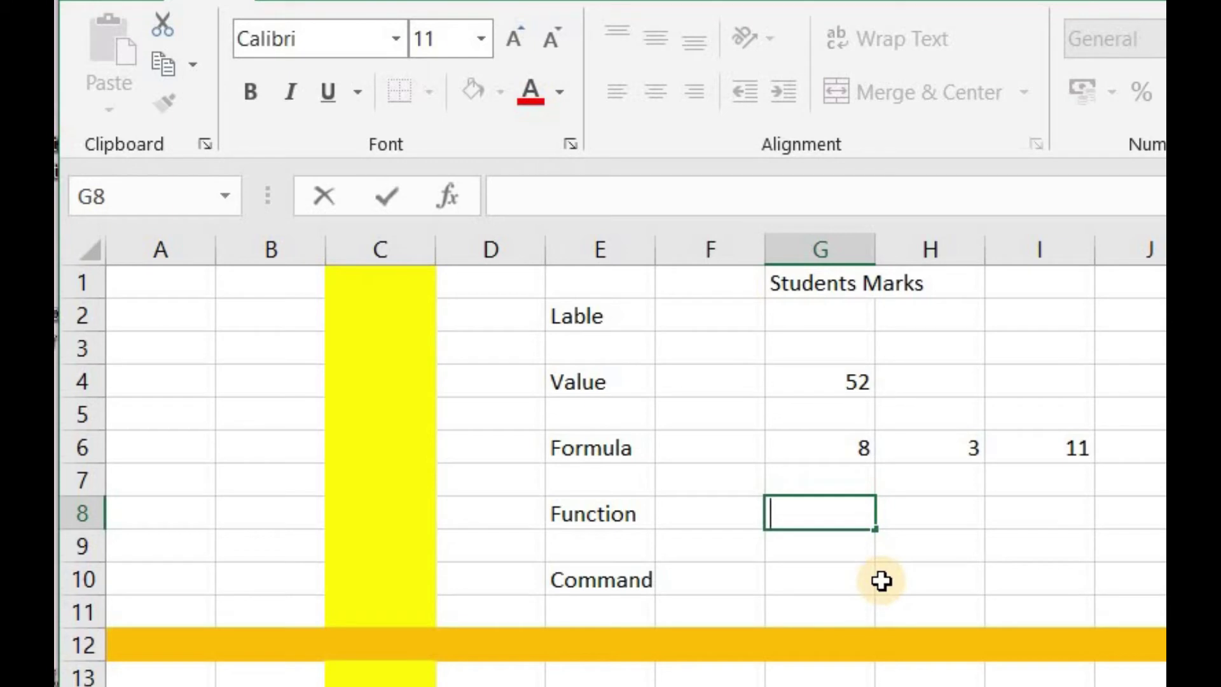
{"action": "type", "text": "="}
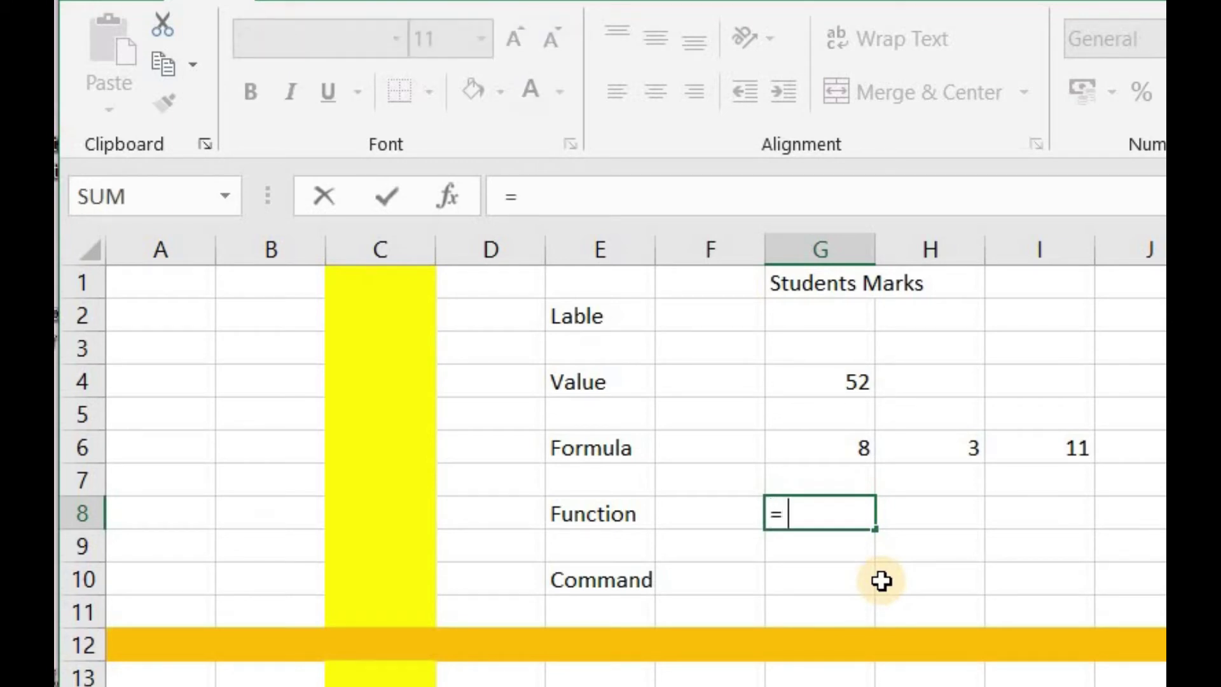
{"action": "type", "text": "t"}
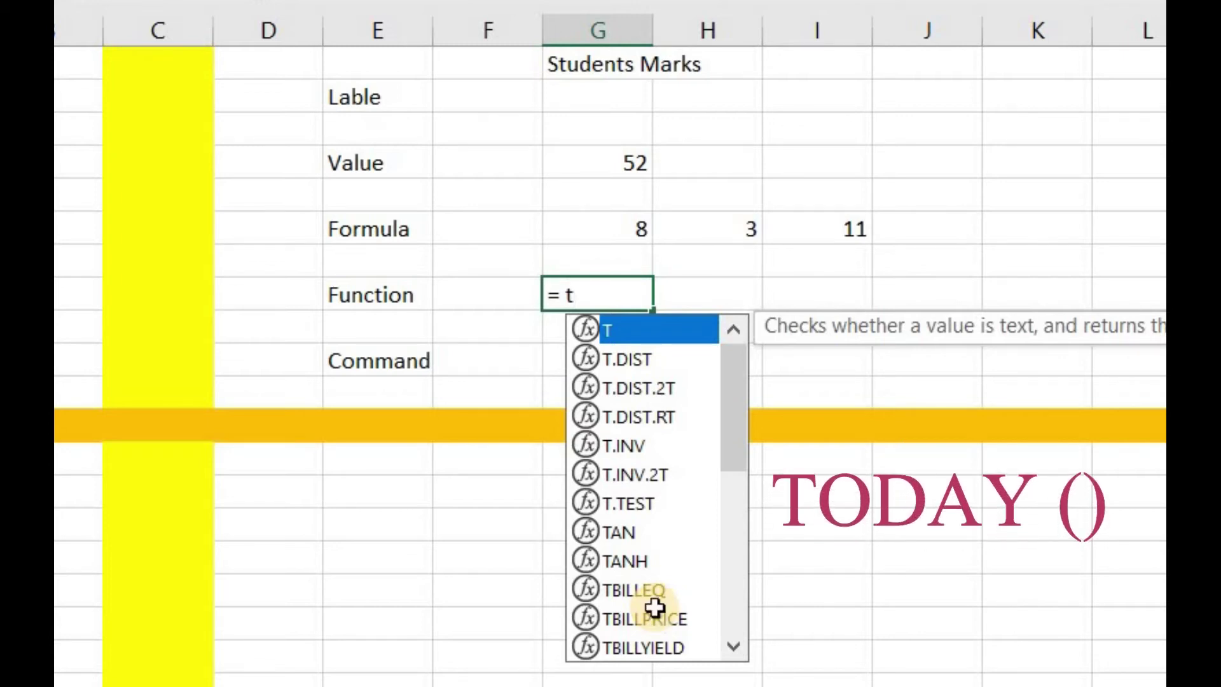
{"action": "type", "text": "o"}
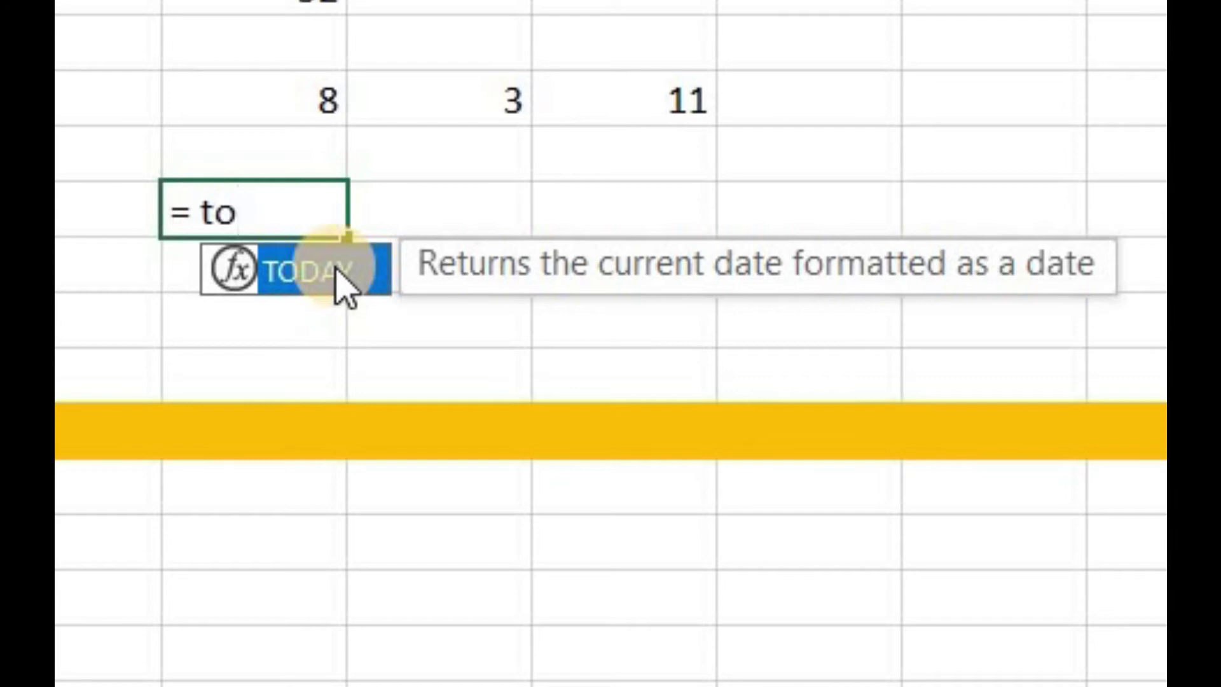
{"action": "double_click", "coordinate": [245, 286]}
{"action": "type", "text": ")"}
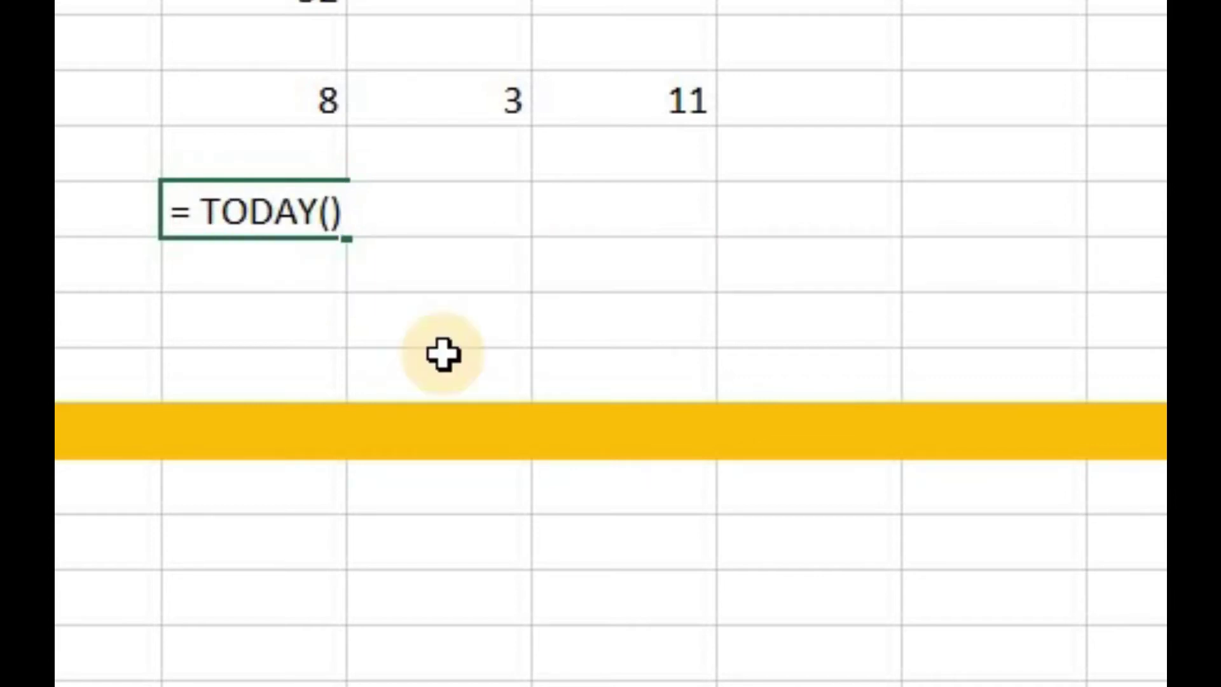
{"action": "key", "text": "Return"}
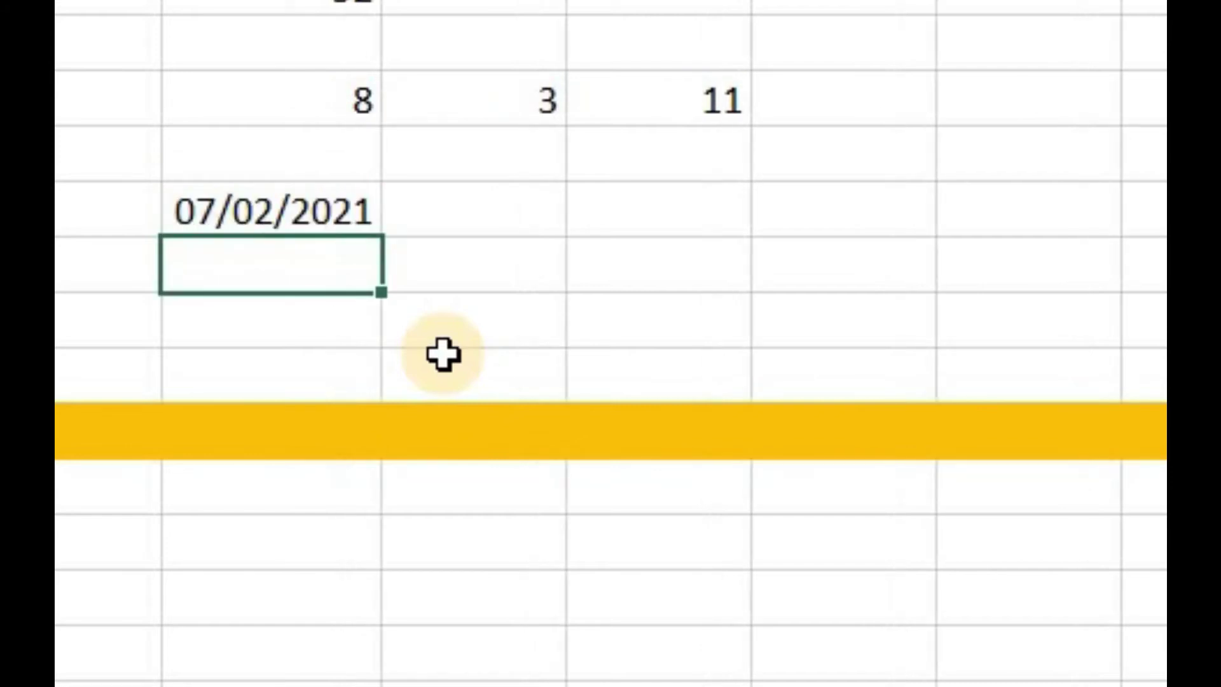
{"action": "left_click", "coordinate": [279, 211]}
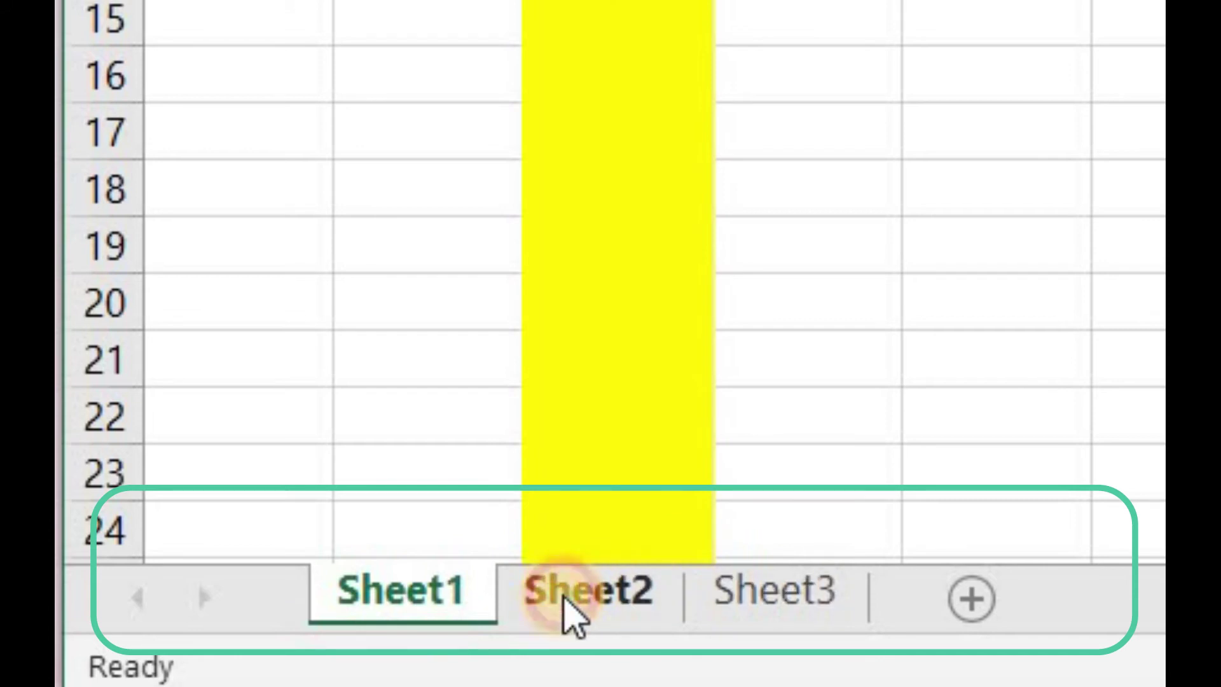
- Look through Sheet2 and Sheet3, and return to Sheet1
{"action": "left_click", "coordinate": [566, 601]}
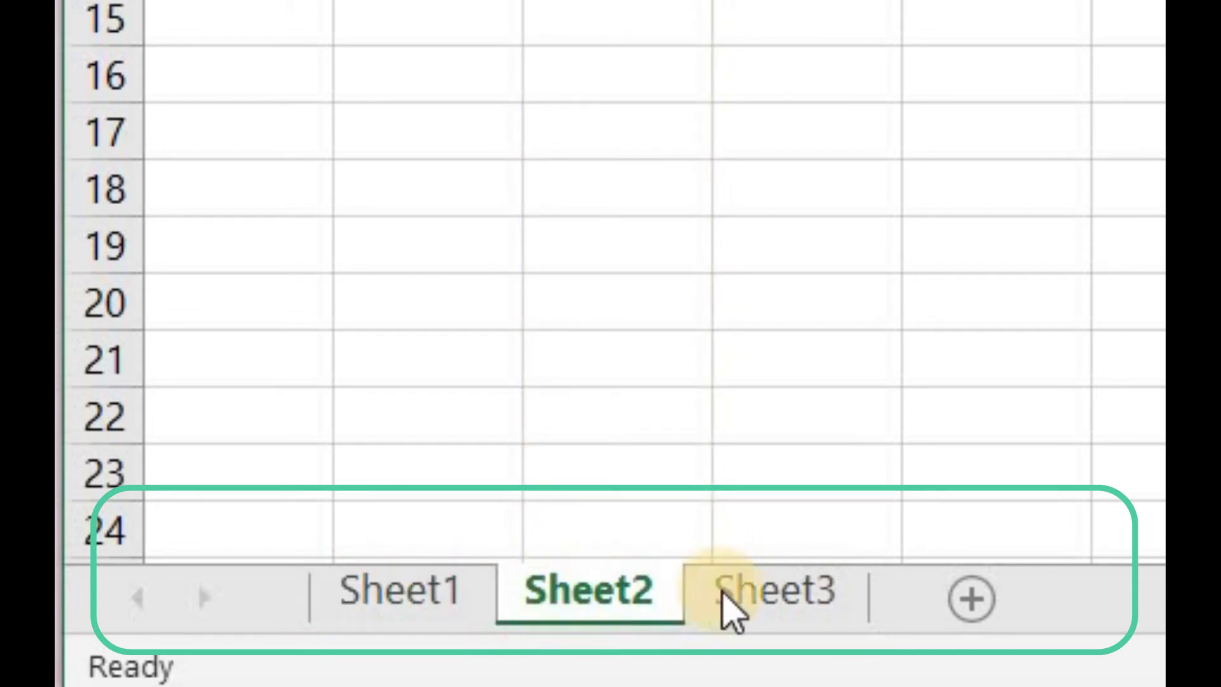
{"action": "left_click", "coordinate": [787, 604]}
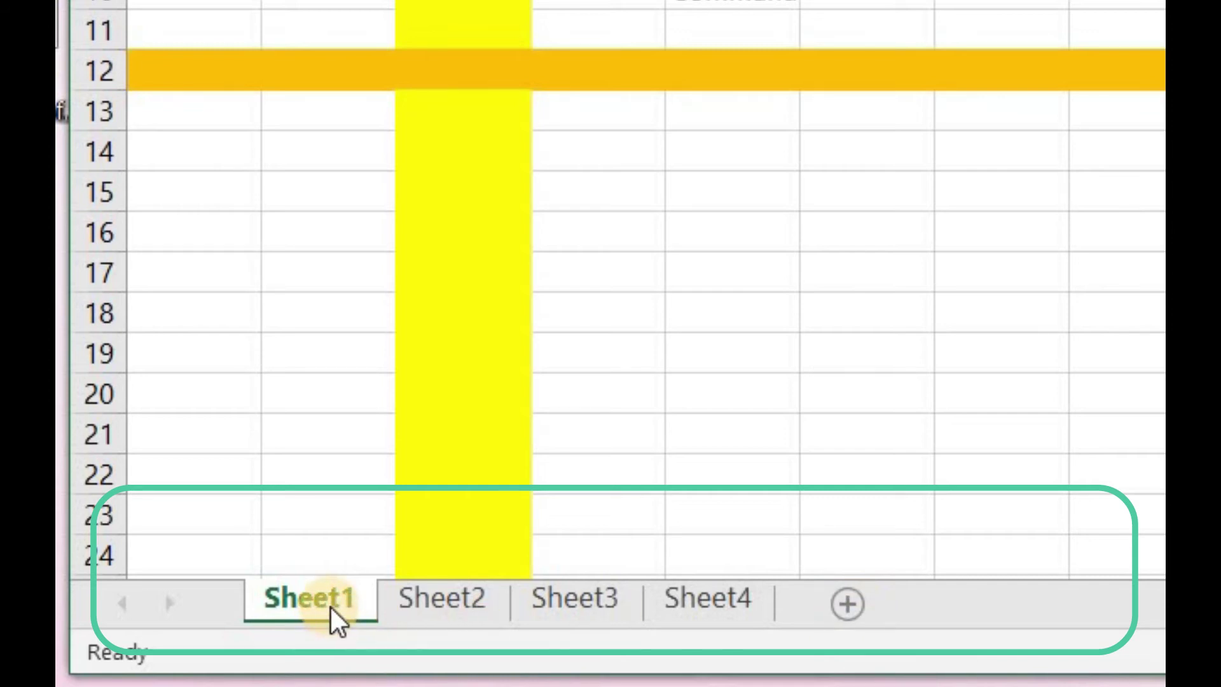
{"action": "left_click", "coordinate": [430, 612], "text": "ctrl"}
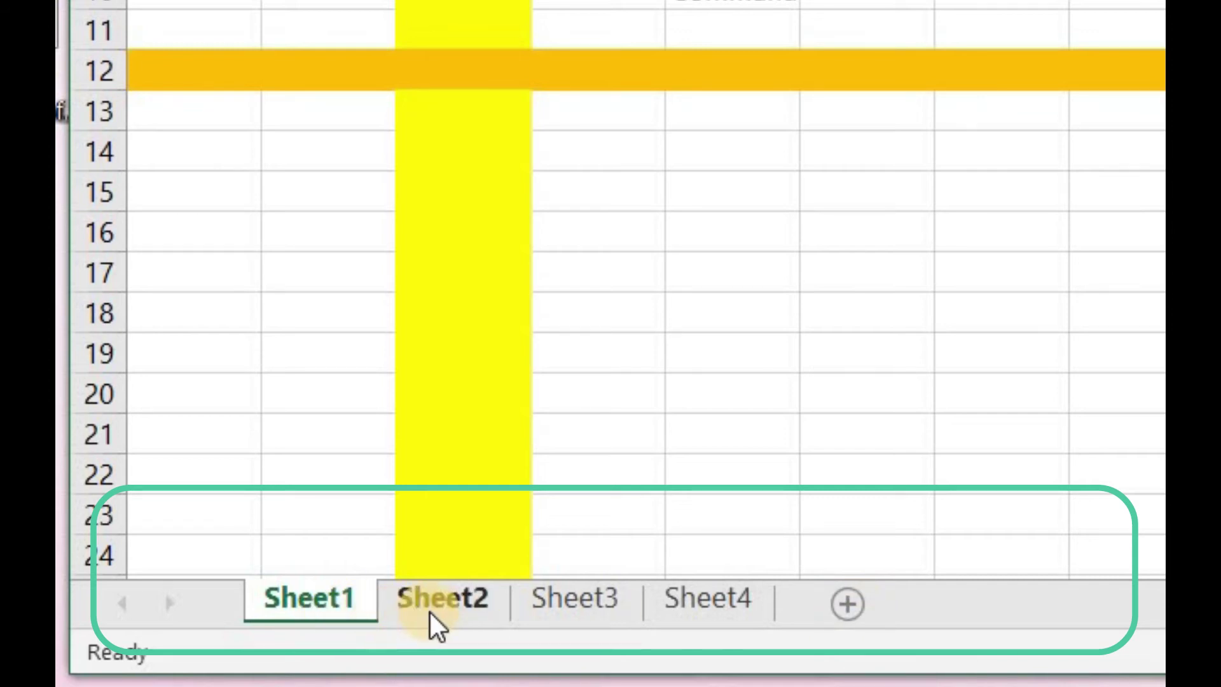
{"action": "left_click", "coordinate": [332, 601]}
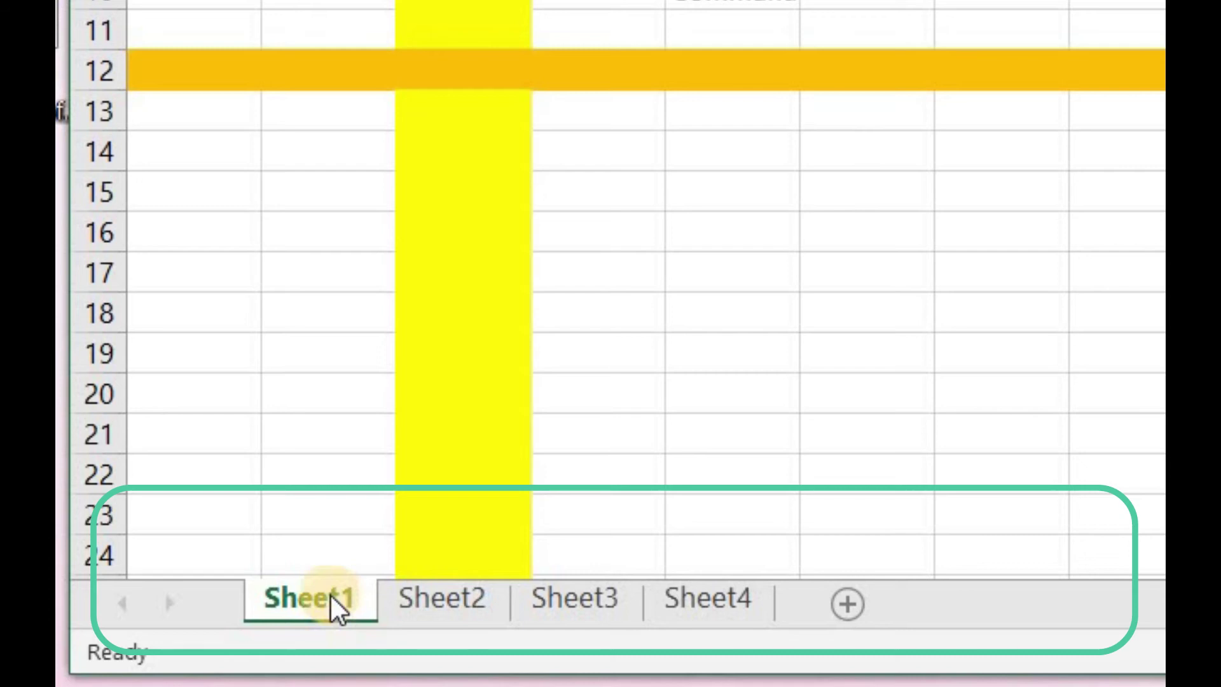
- Insert a new worksheet directly after Sheet1
{"action": "left_click", "coordinate": [851, 612]}
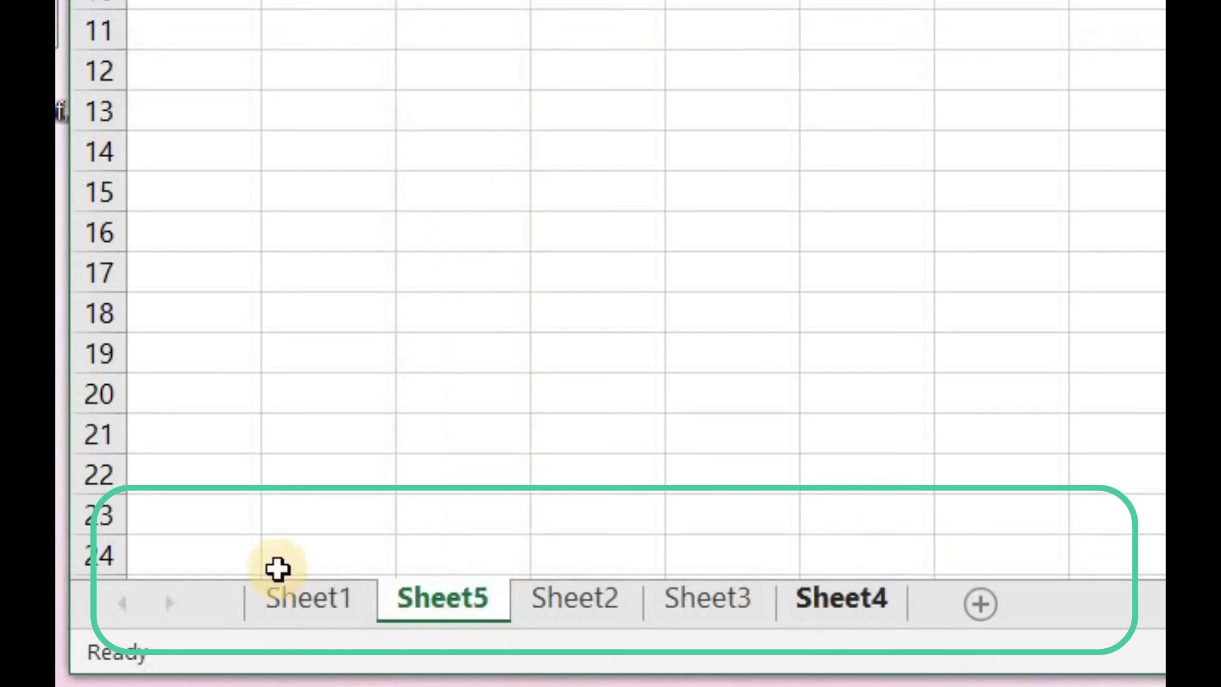
{"action": "left_click", "coordinate": [341, 616], "text": "ctrl"}
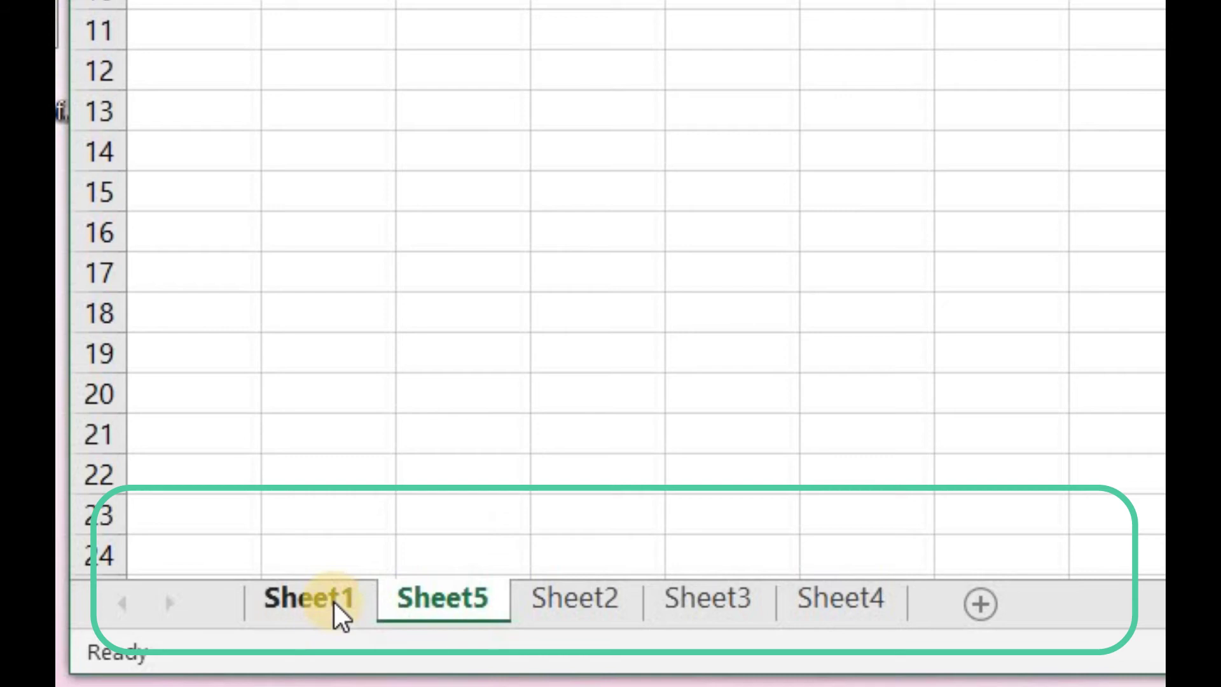
{"action": "left_click", "coordinate": [445, 607]}
{"action": "left_click", "coordinate": [541, 622], "text": "ctrl"}
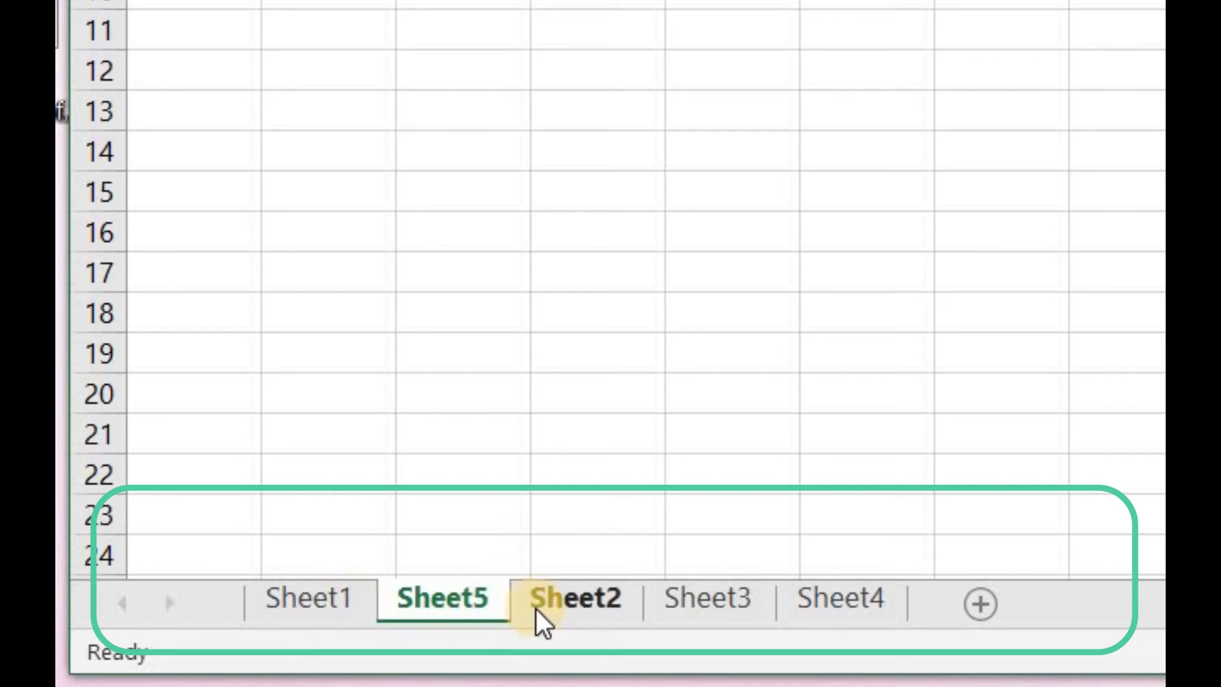
{"action": "left_click", "coordinate": [542, 622], "text": "ctrl"}
{"action": "left_click", "coordinate": [872, 613], "text": "ctrl"}
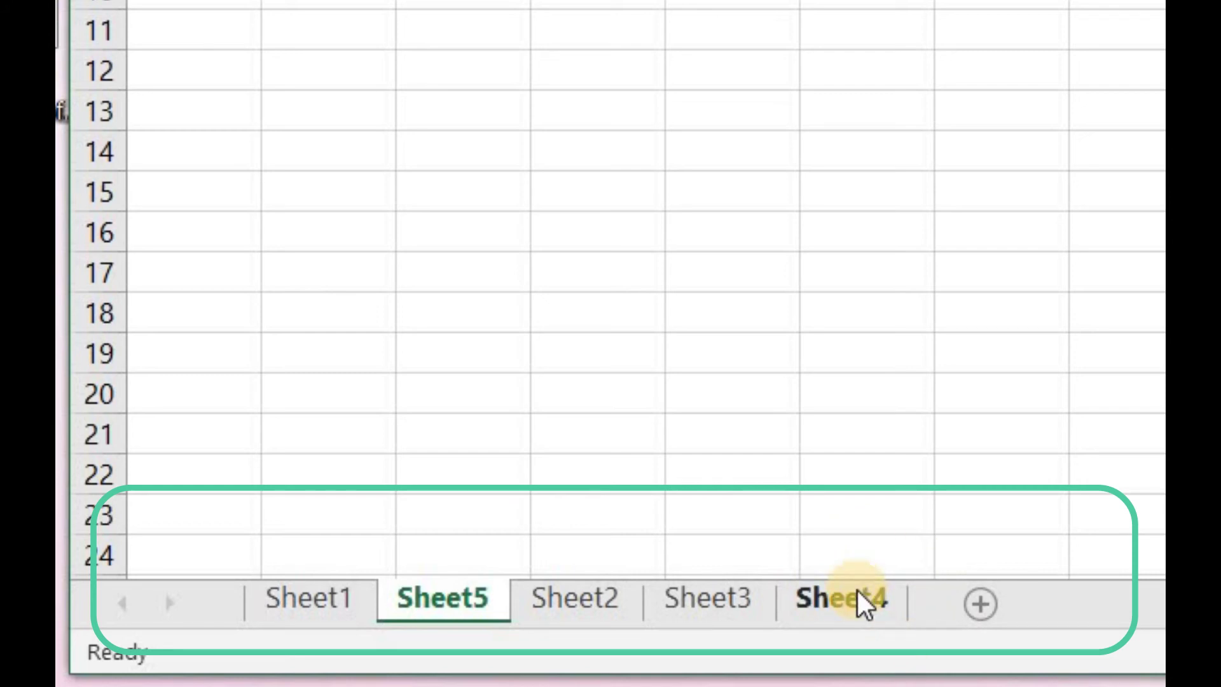
- Insert another new worksheet after Sheet4, at the end of the workbook
{"action": "left_click", "coordinate": [865, 604]}
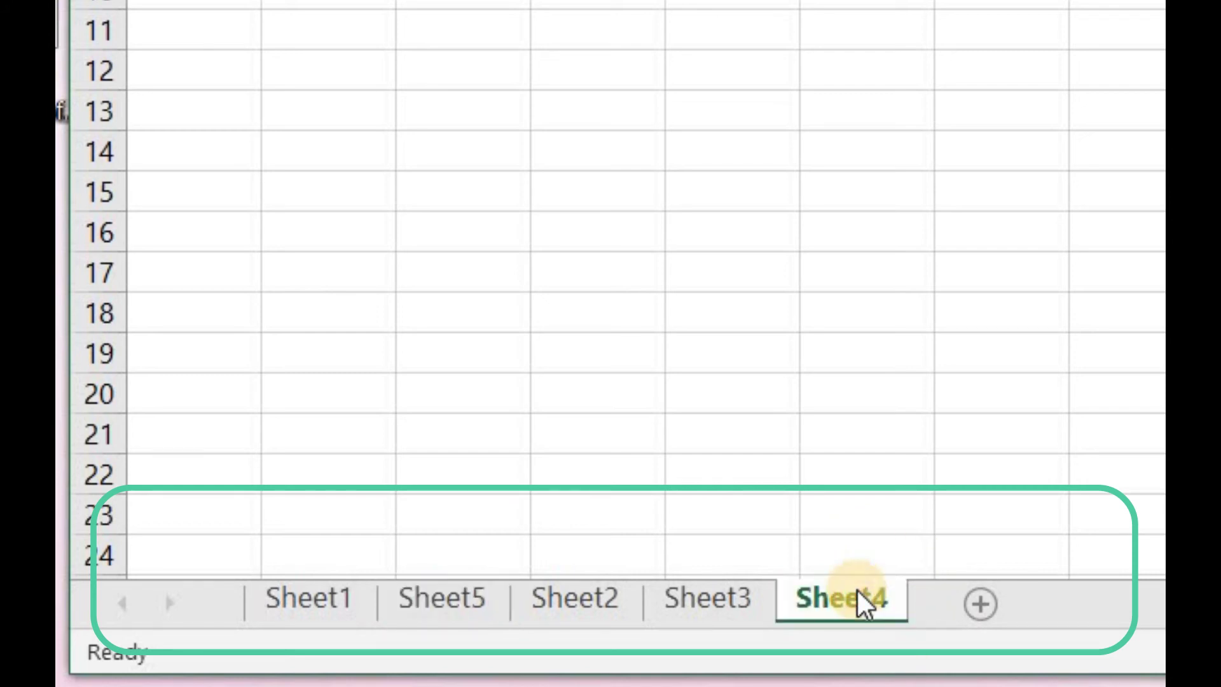
{"action": "left_click", "coordinate": [980, 604]}
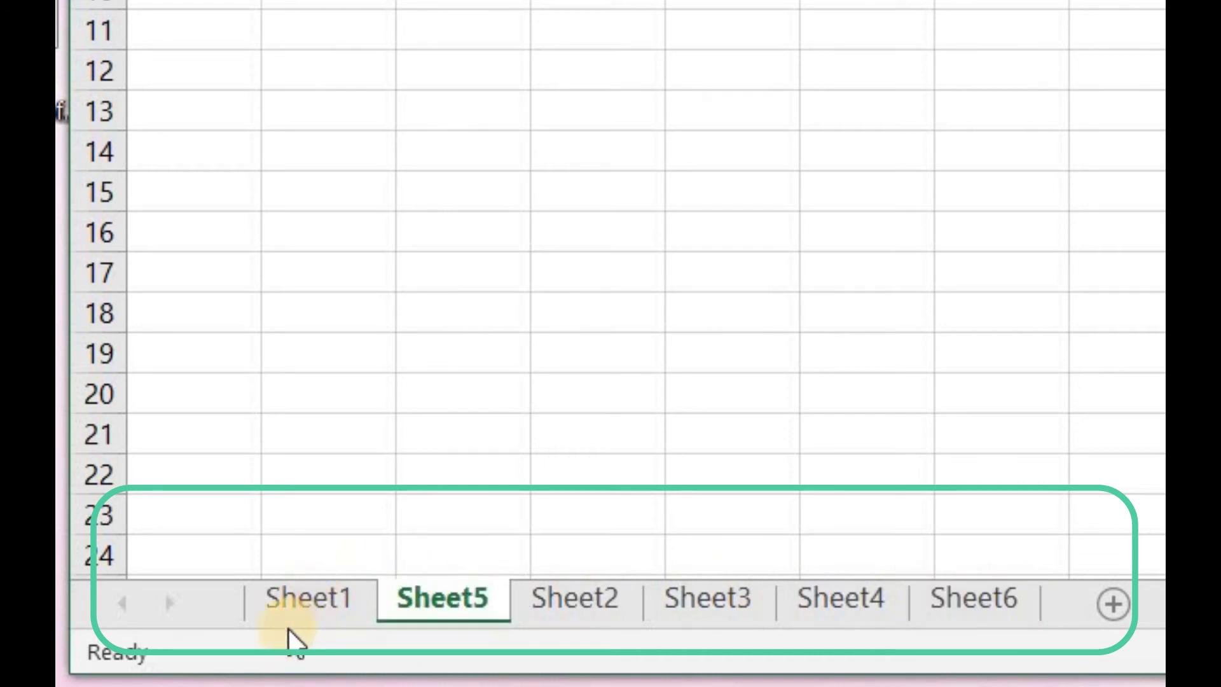
- Rename Sheet1 as Introduction and make it the active sheet
{"action": "left_click", "coordinate": [309, 614], "text": "ctrl"}
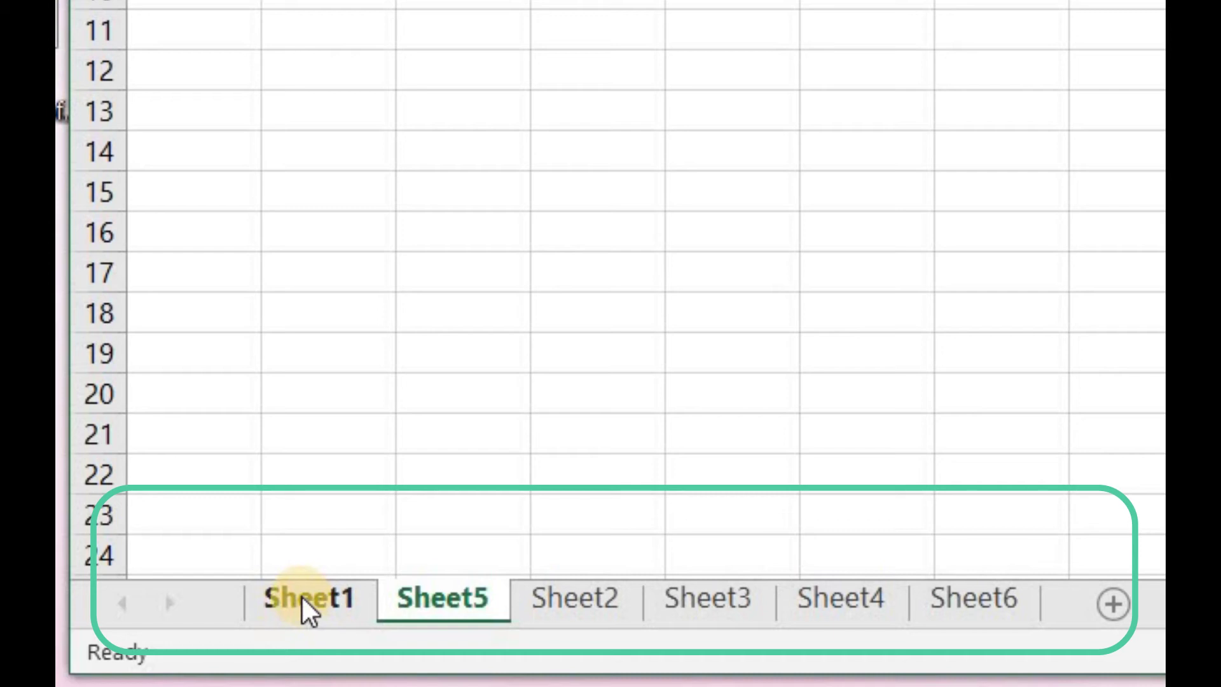
{"action": "left_click", "coordinate": [304, 602]}
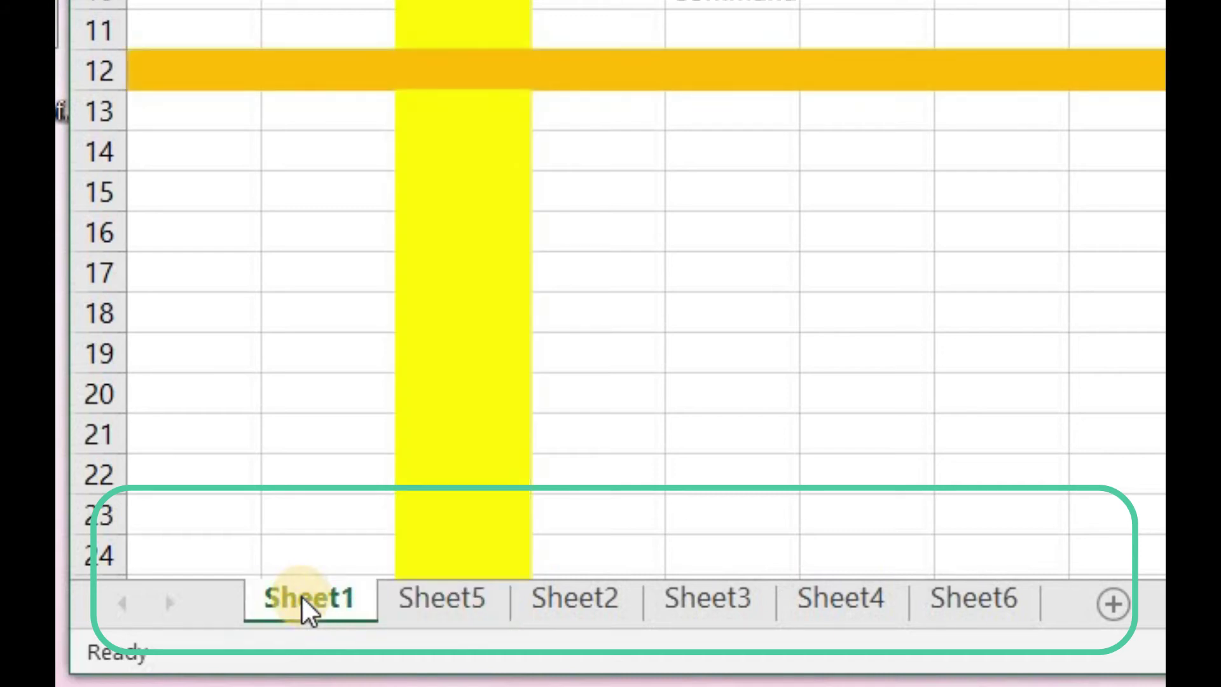
{"action": "right_click", "coordinate": [310, 612]}
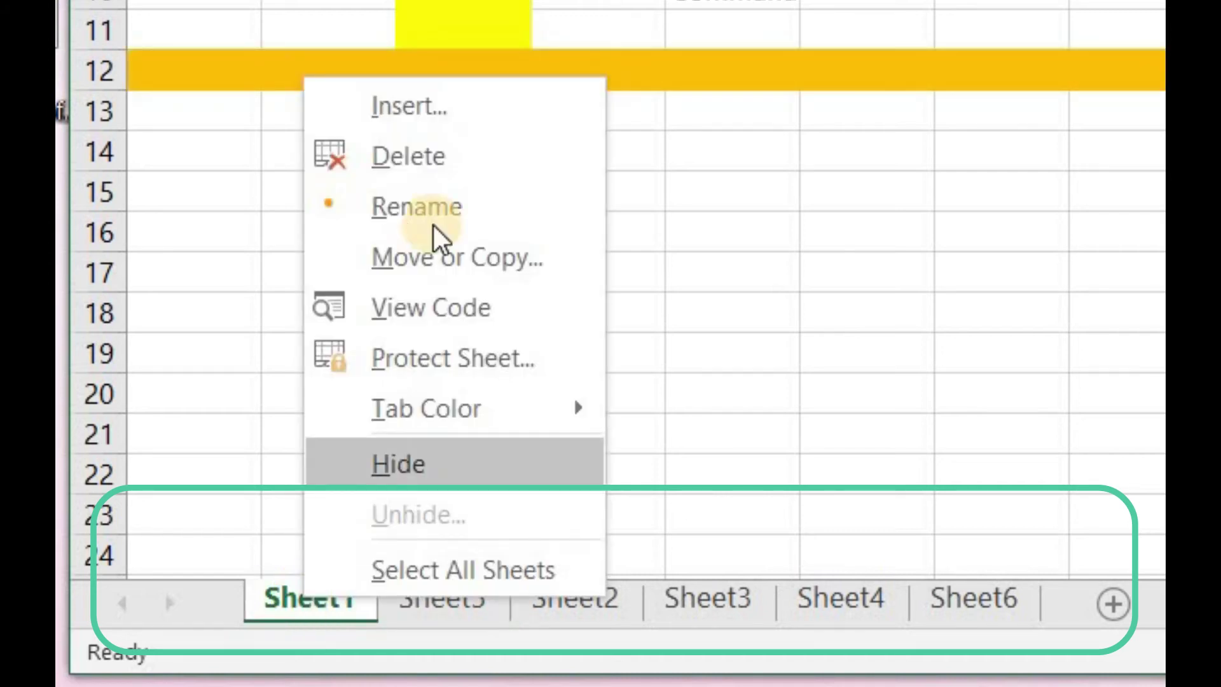
{"action": "left_click", "coordinate": [495, 189]}
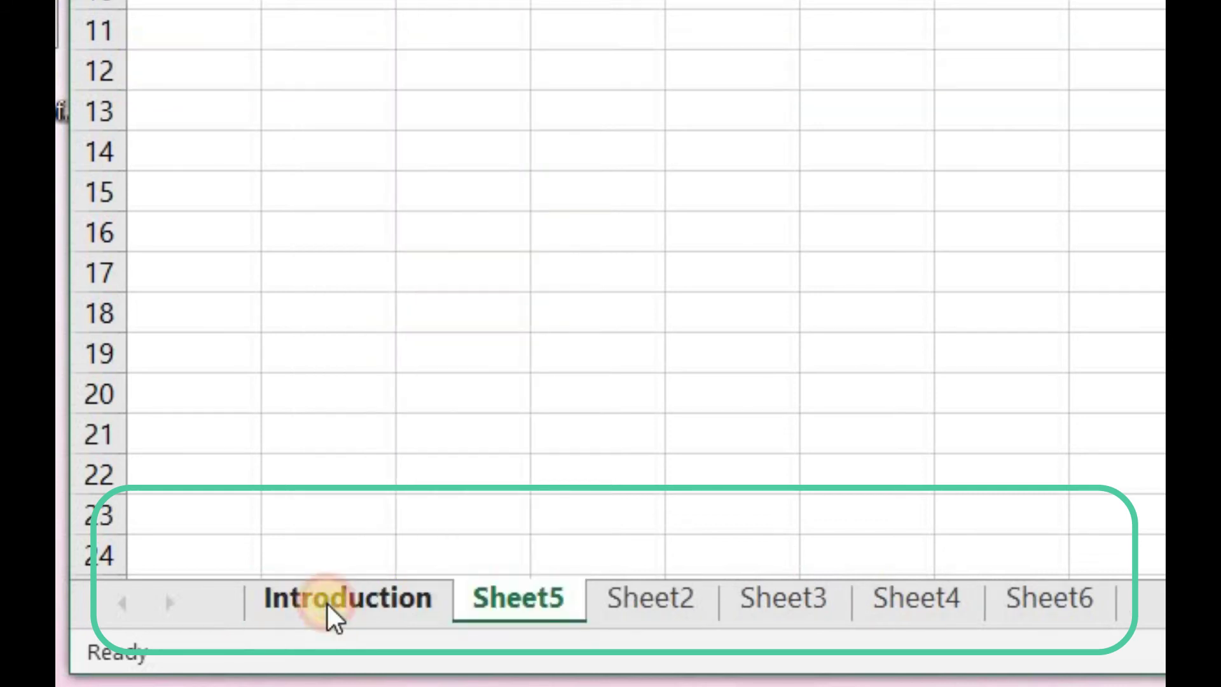
{"action": "left_click", "coordinate": [331, 612]}
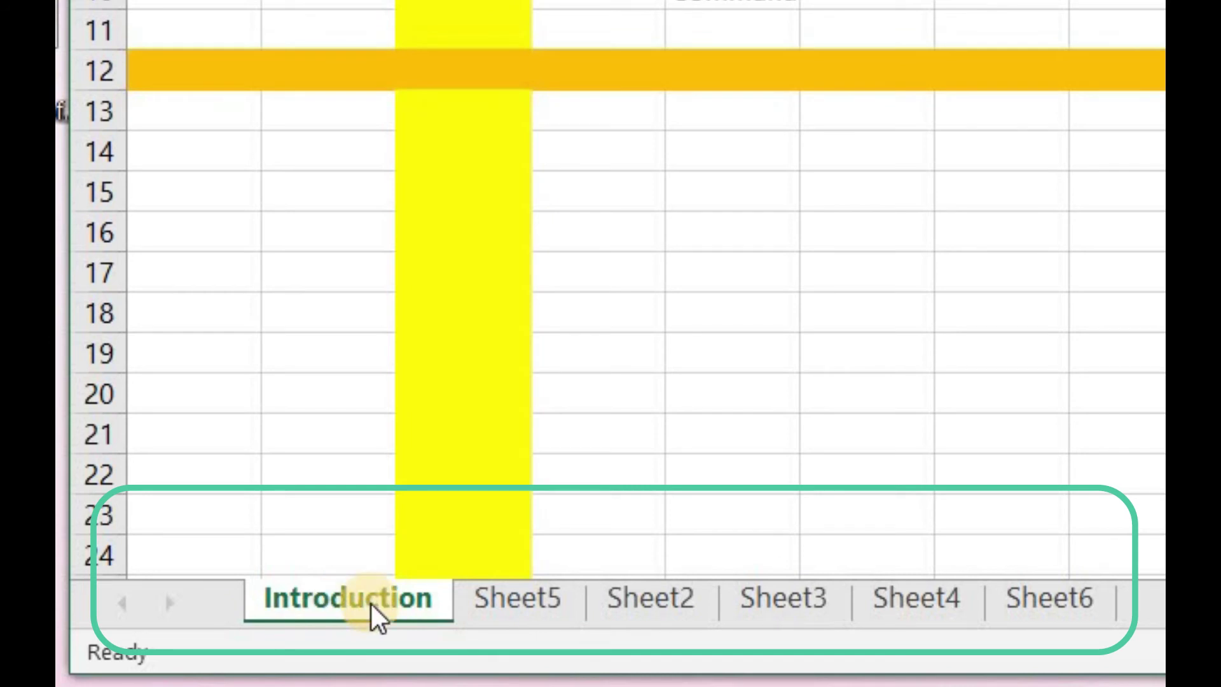
- Delete Sheet5 from the workbook
{"action": "right_click", "coordinate": [510, 597]}
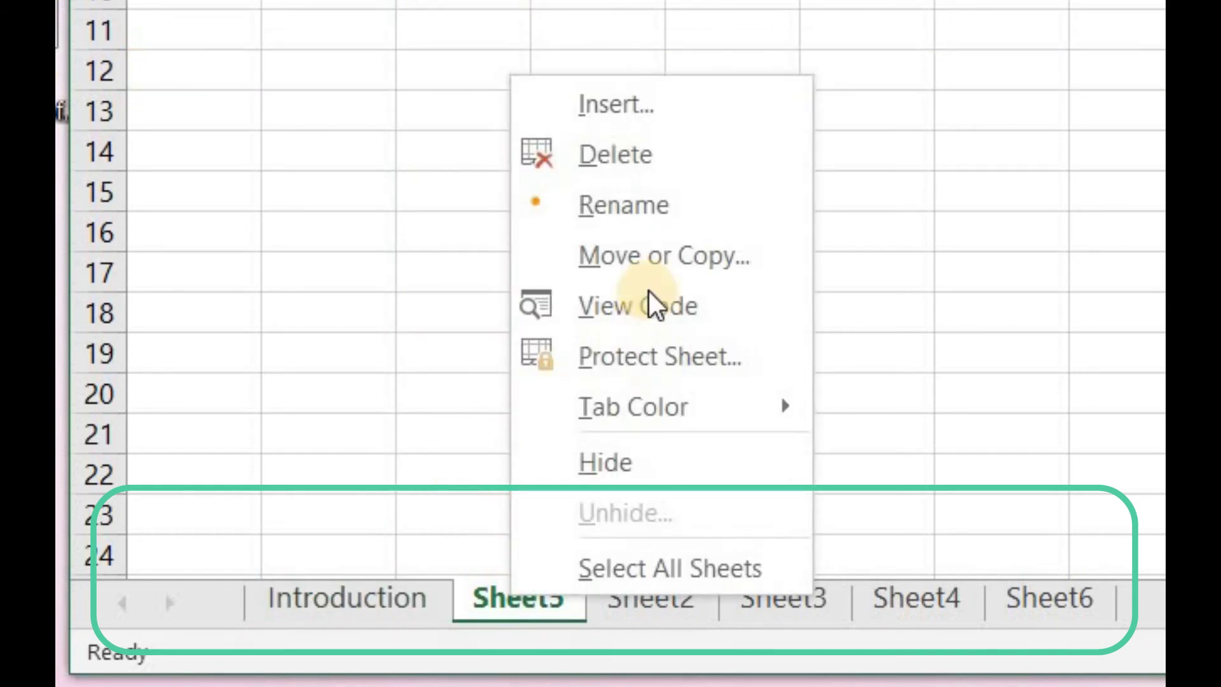
{"action": "left_click", "coordinate": [662, 155]}
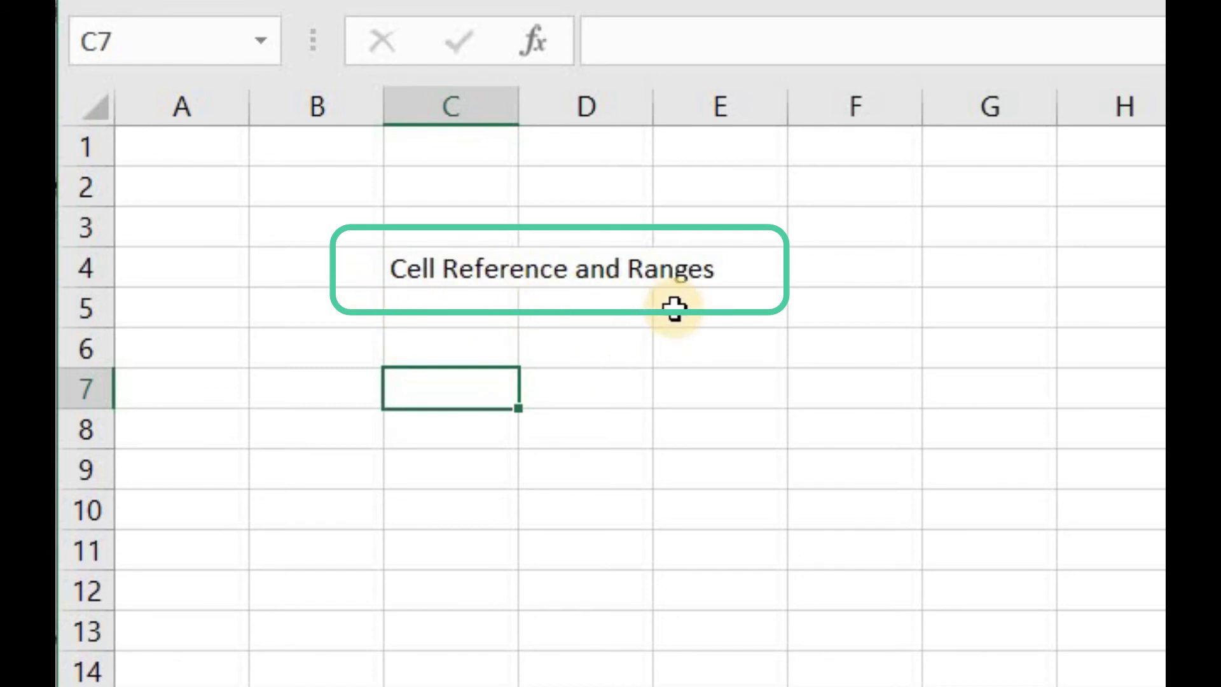
- Examine the font size and font choices available for the Cell Reference and Ranges title in cell C4
{"action": "left_click", "coordinate": [433, 344]}
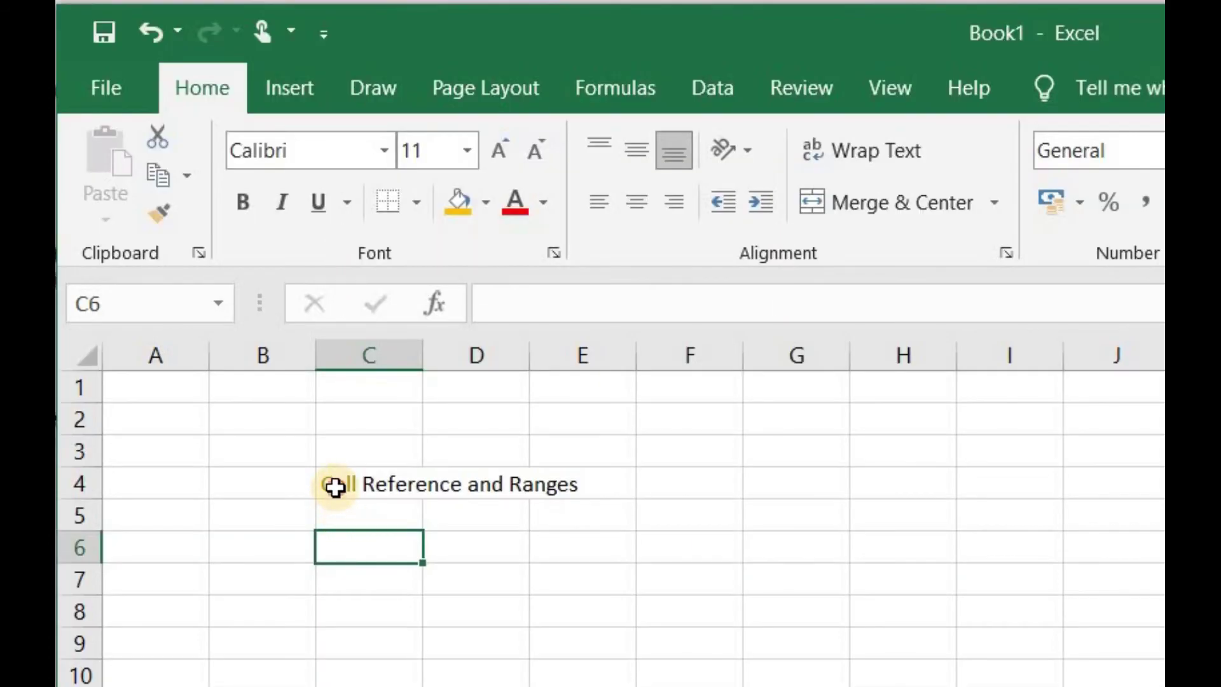
{"action": "left_click", "coordinate": [335, 488]}
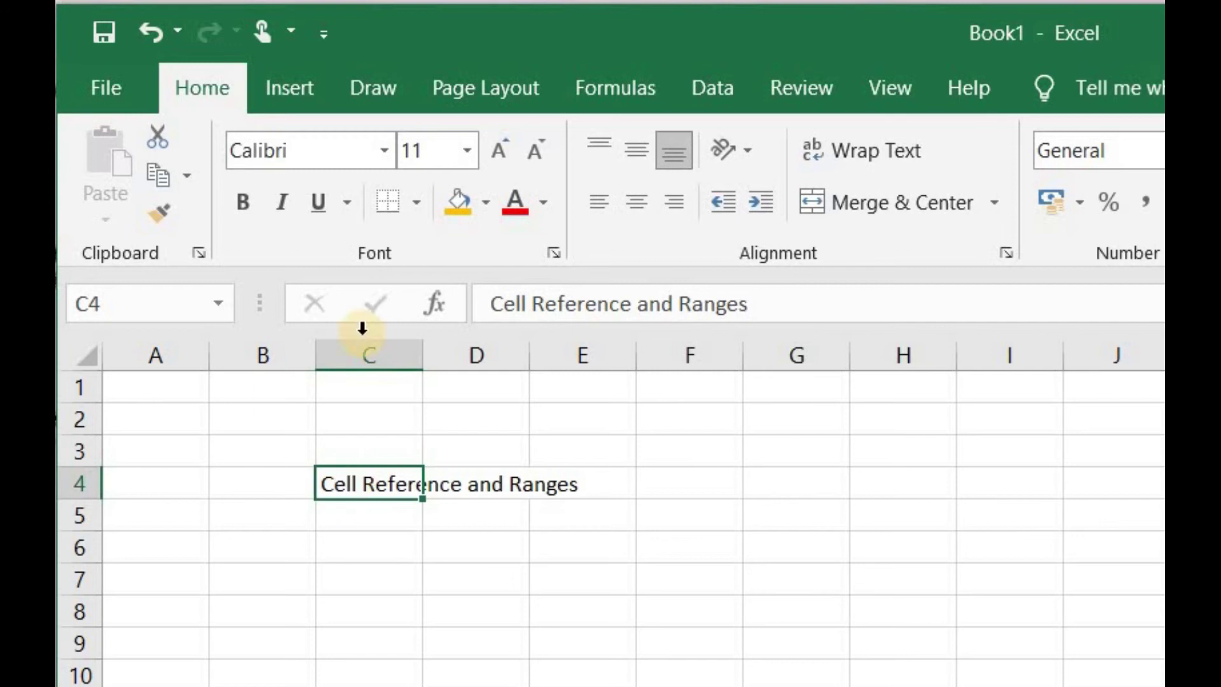
{"action": "left_click", "coordinate": [468, 150]}
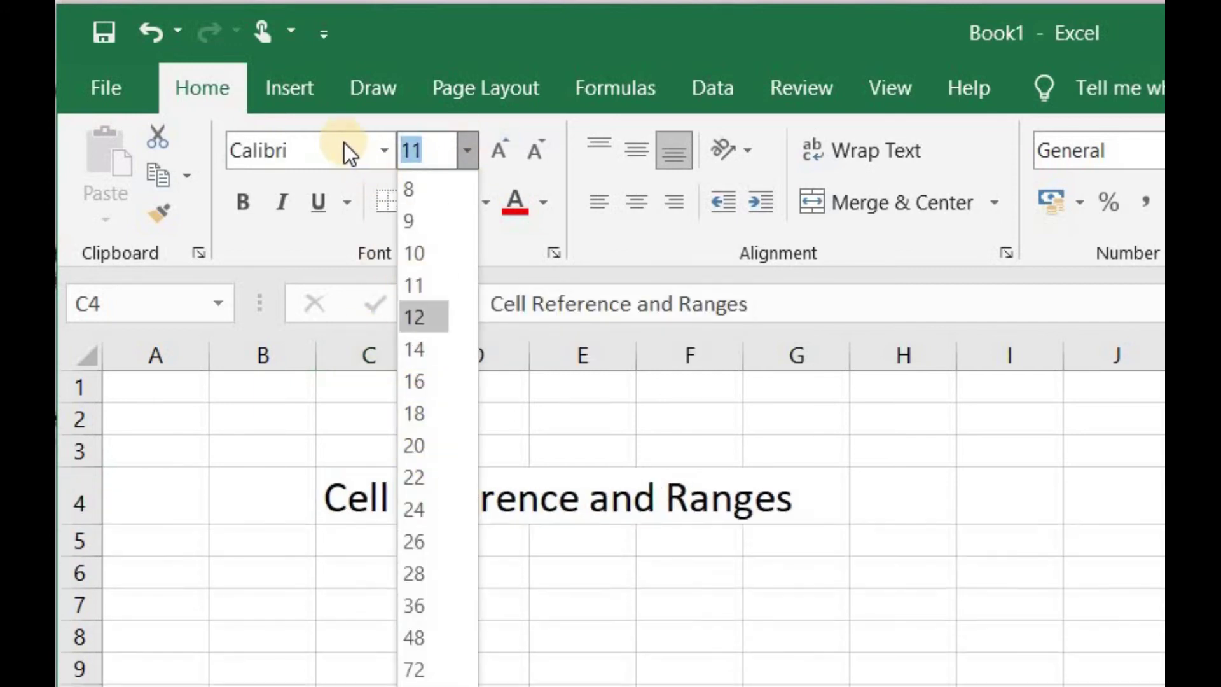
{"action": "left_click", "coordinate": [391, 152]}
{"action": "left_click", "coordinate": [390, 151]}
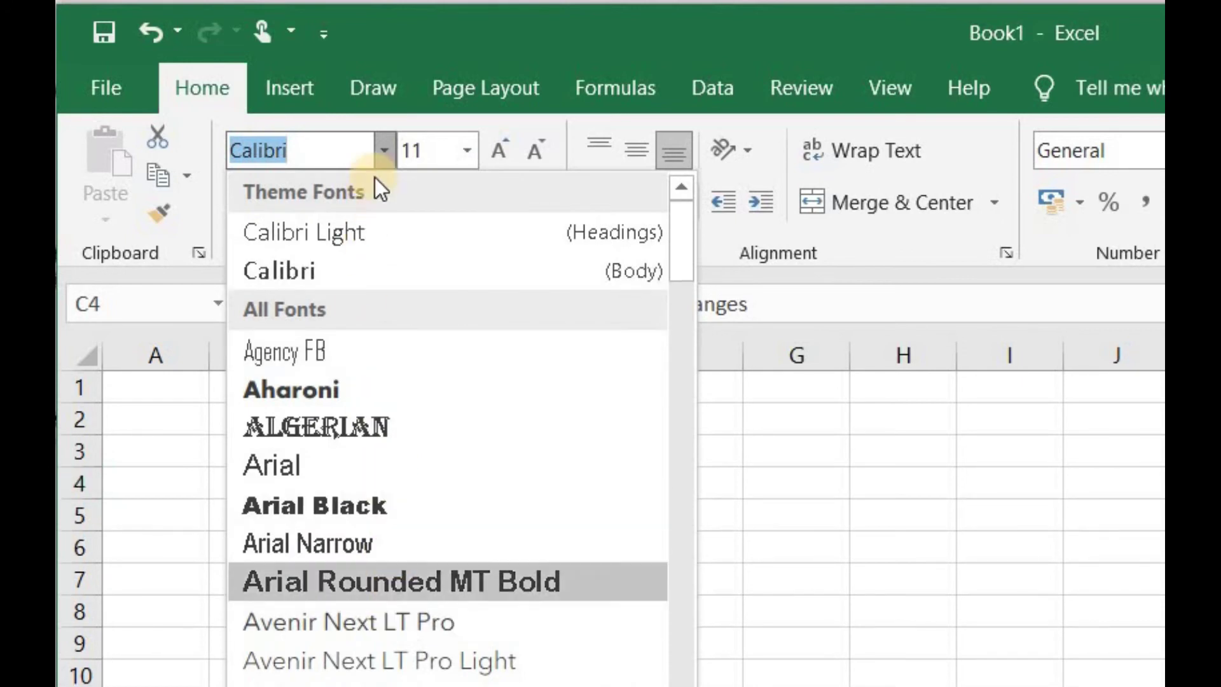
{"action": "left_click", "coordinate": [383, 158]}
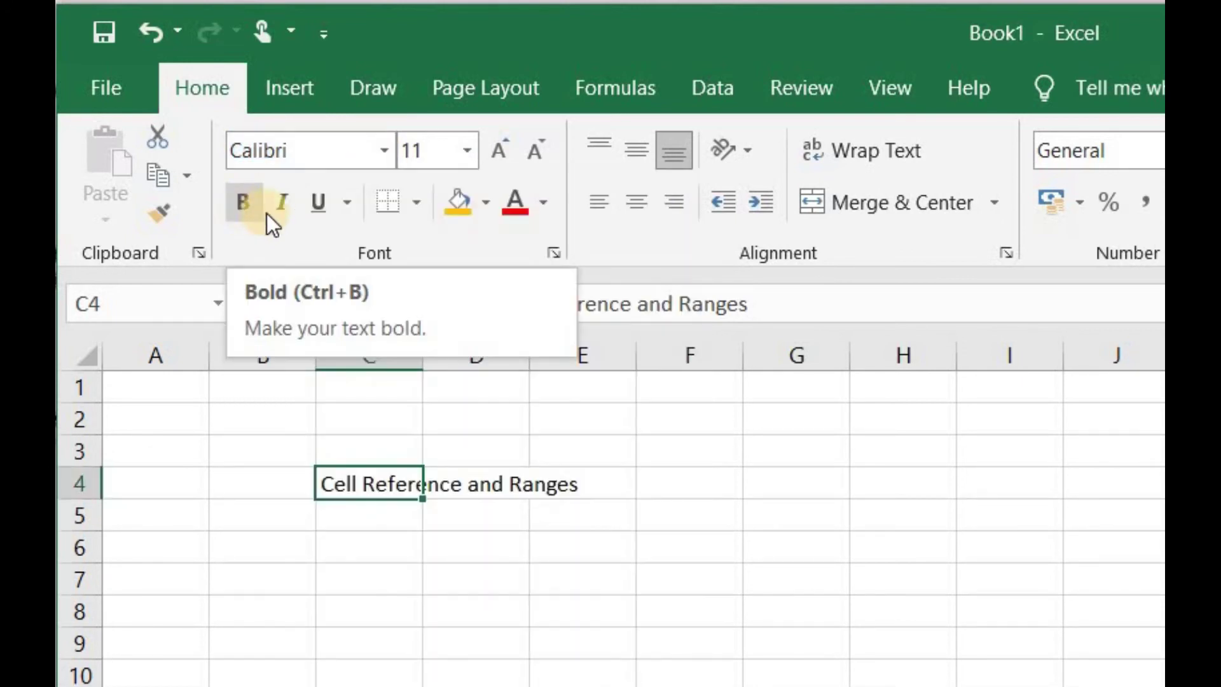
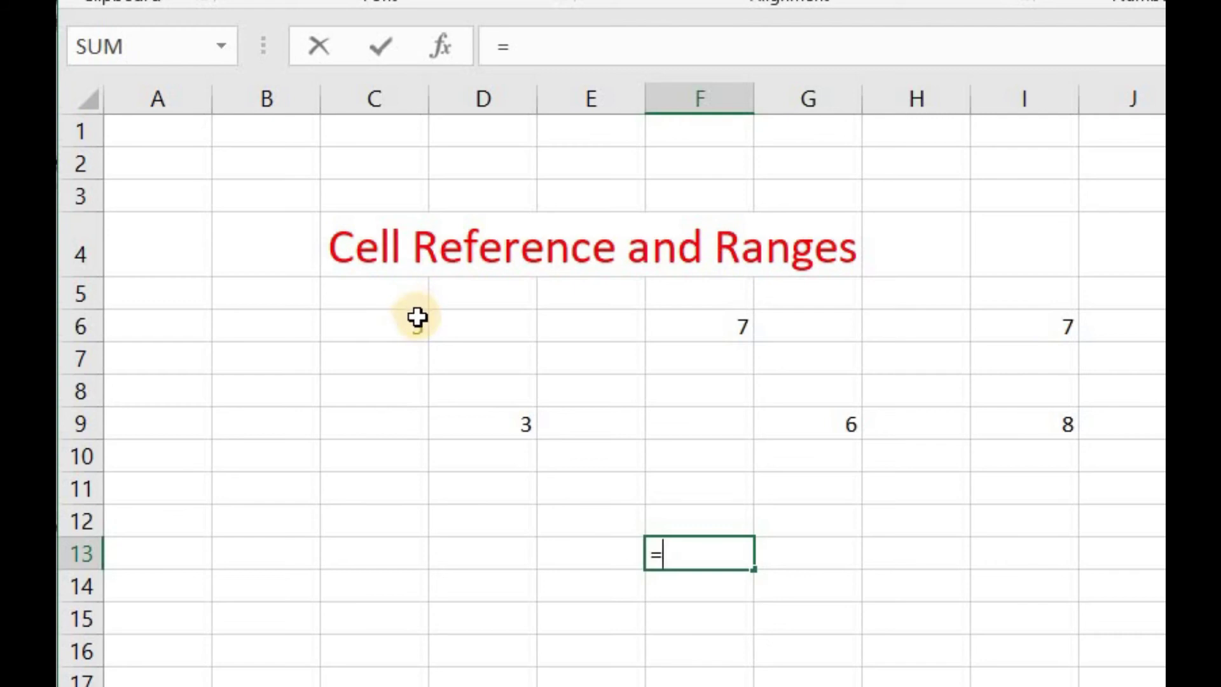
- Complete the formula =C6+F6+I6+I9+G9+D9 in cell F13 by referencing the six number cells
{"action": "left_click", "coordinate": [370, 326]}
{"action": "type", "text": "+"}
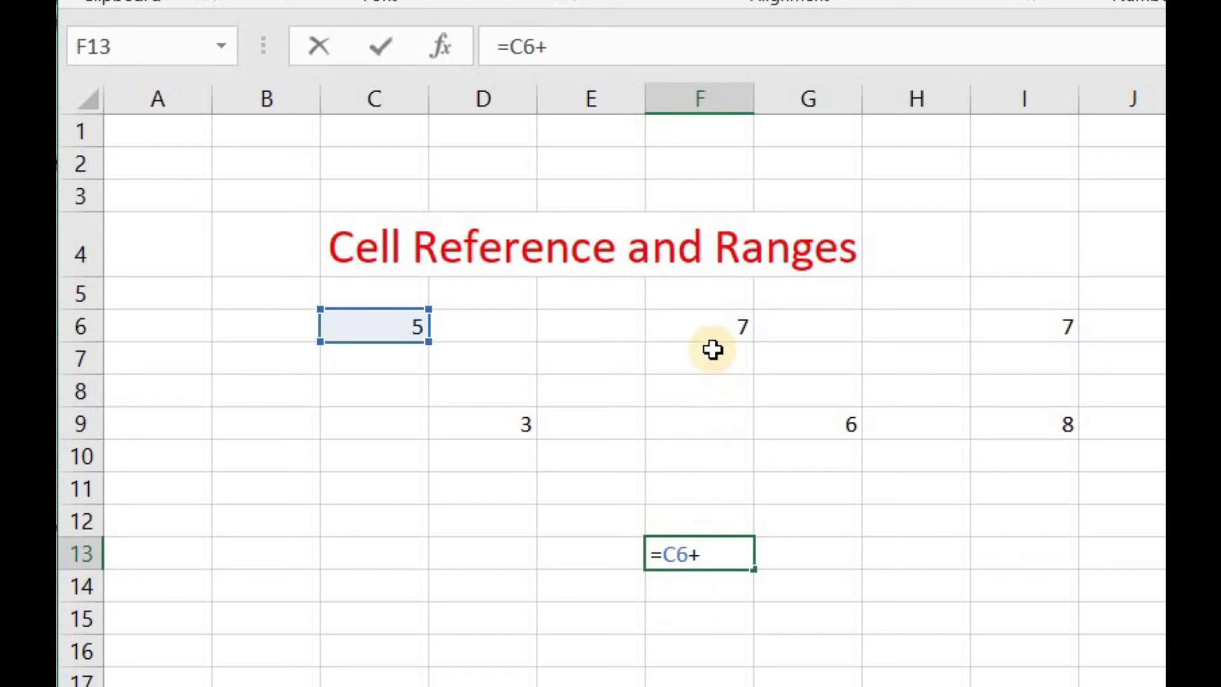
{"action": "left_click", "coordinate": [712, 327]}
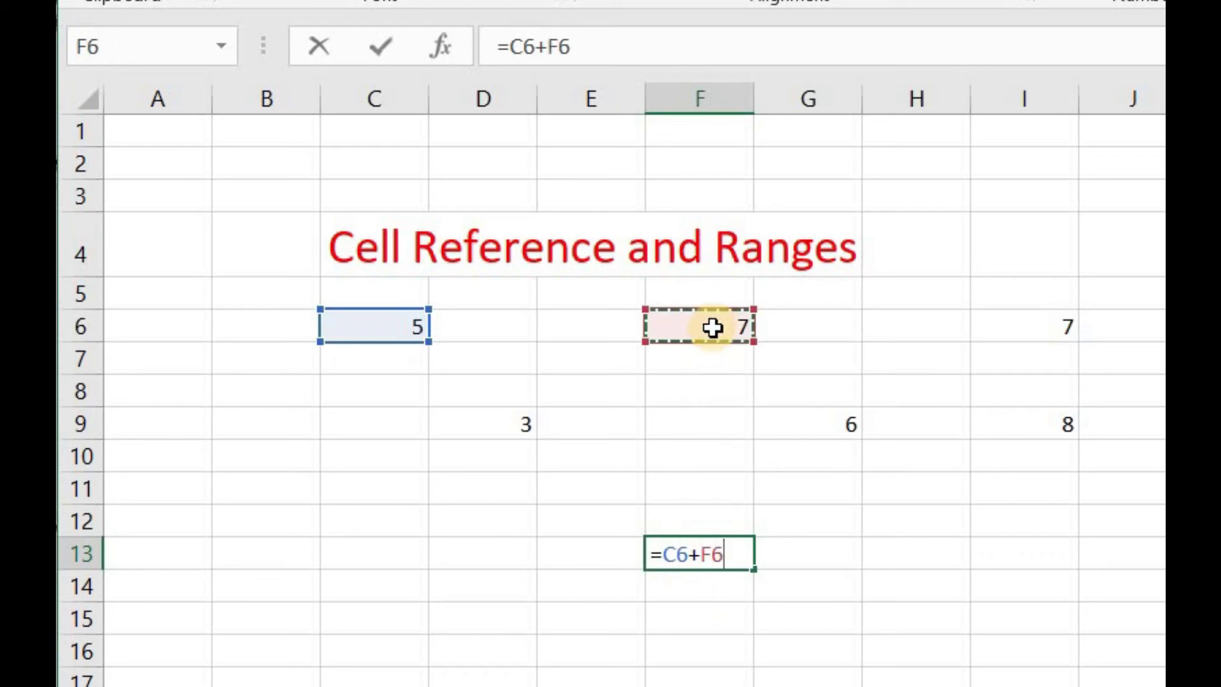
{"action": "type", "text": "+"}
{"action": "left_click", "coordinate": [1052, 322]}
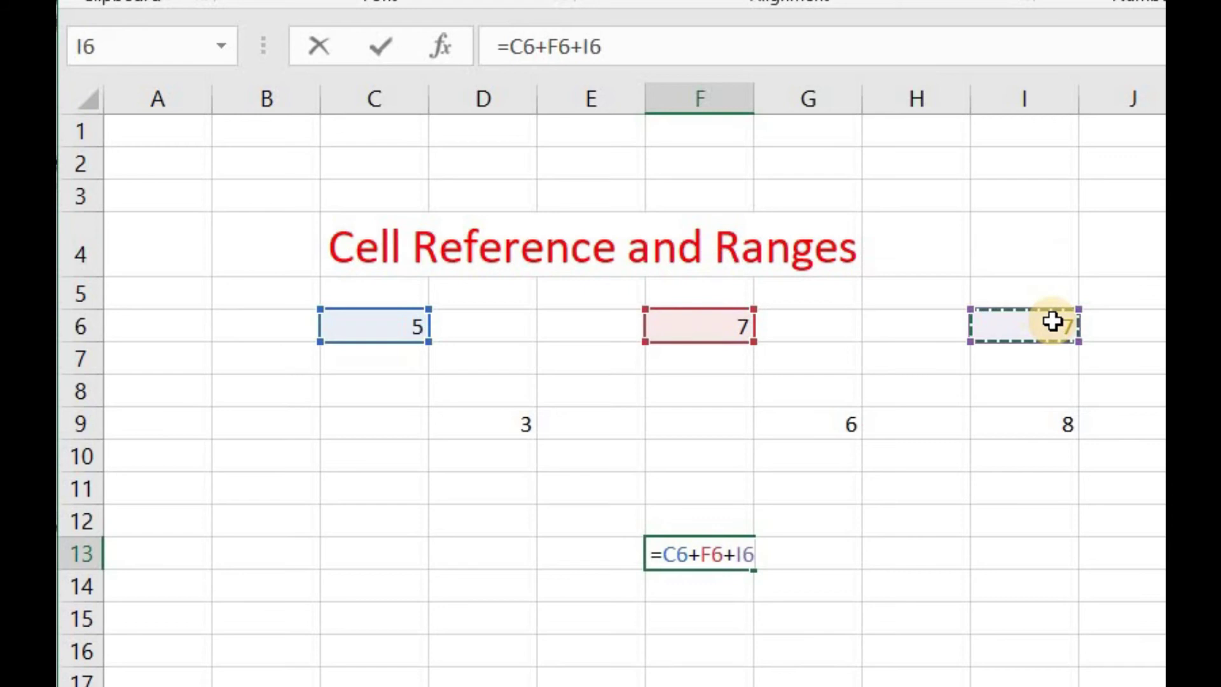
{"action": "type", "text": "+"}
{"action": "left_click", "coordinate": [1043, 424]}
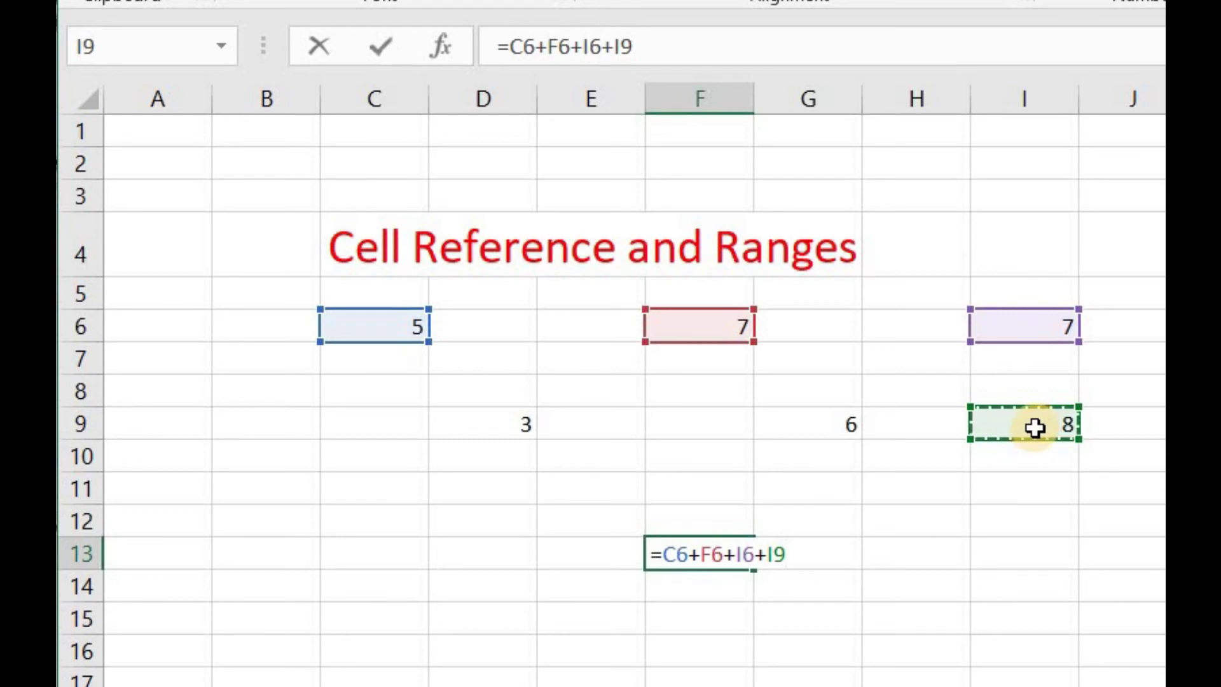
{"action": "type", "text": "+"}
{"action": "left_click", "coordinate": [827, 425]}
{"action": "type", "text": "+"}
{"action": "left_click", "coordinate": [513, 431]}
{"action": "left_click", "coordinate": [527, 59]}
{"action": "left_click", "coordinate": [742, 49]}
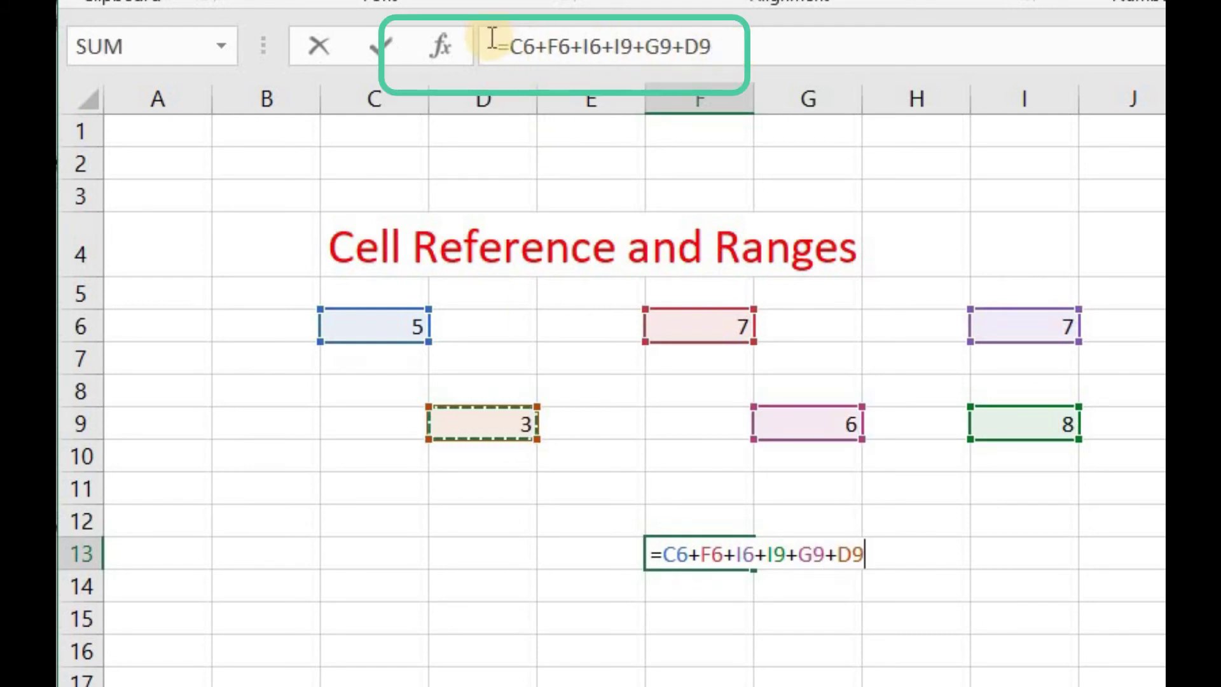
{"action": "key", "text": "Return"}
{"action": "left_click", "coordinate": [673, 557]}
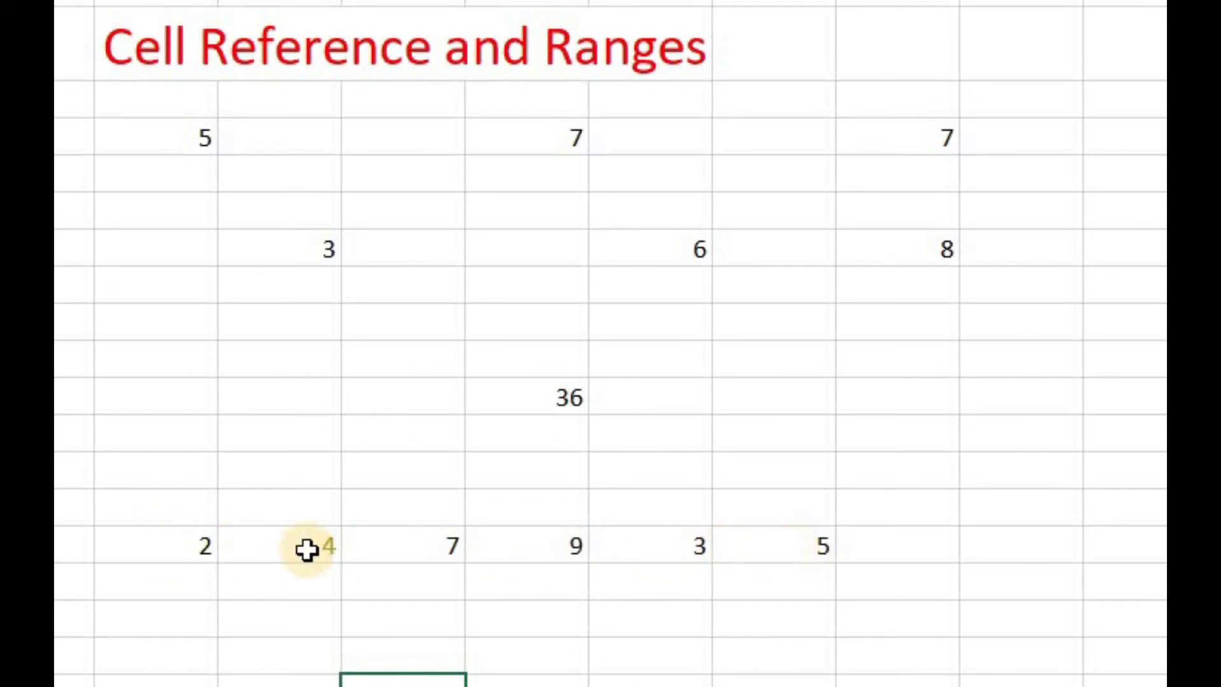
- Start a formula in cell I17 that references the range C17:H17
{"action": "left_click_drag", "start_coordinate": [193, 556], "coordinate": [576, 545]}
{"action": "left_click_drag", "start_coordinate": [753, 531], "coordinate": [812, 545]}
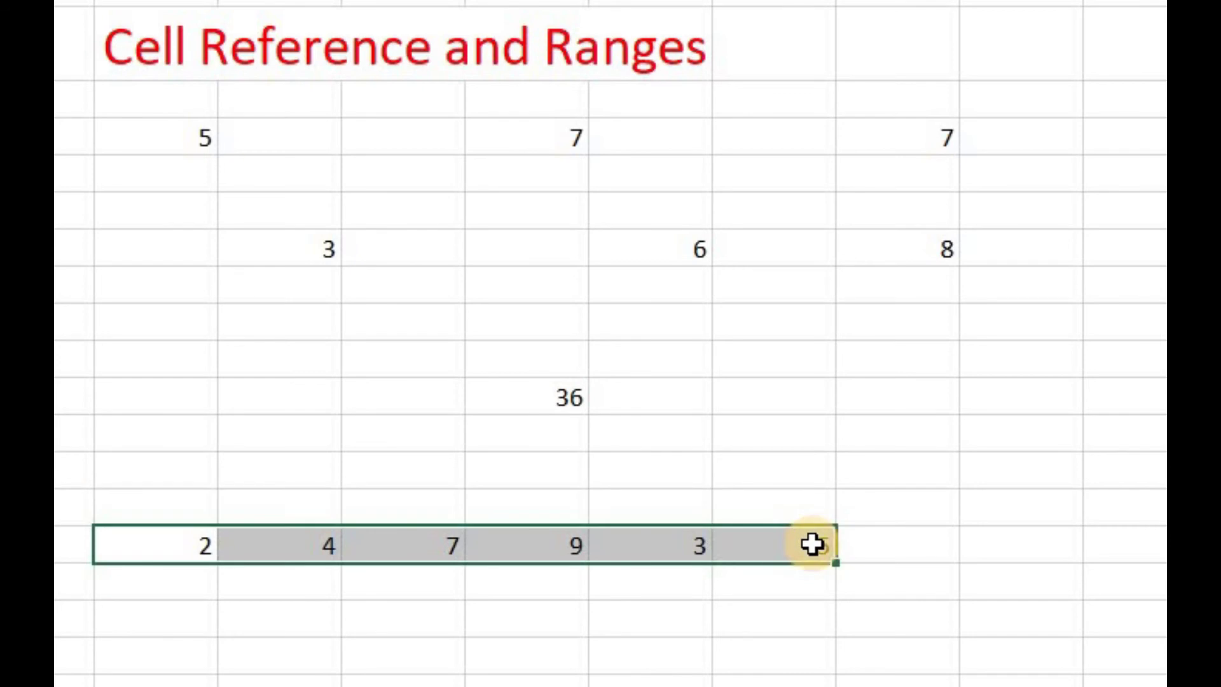
{"action": "left_click", "coordinate": [886, 533]}
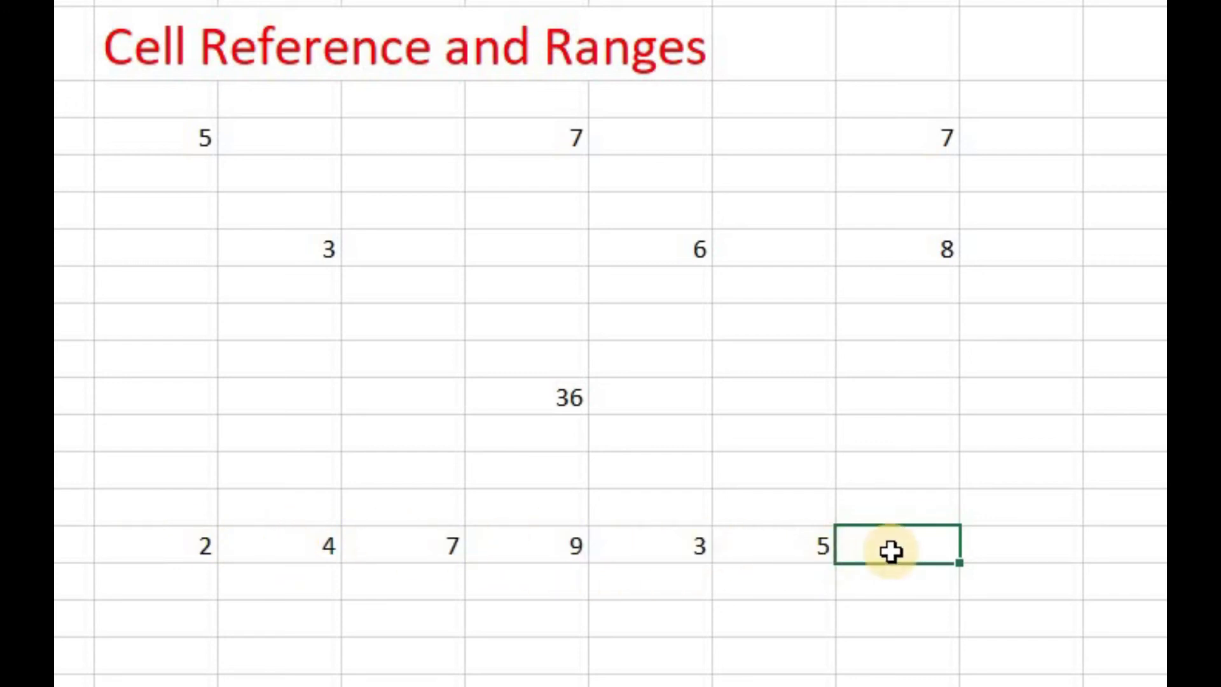
{"action": "type", "text": "="}
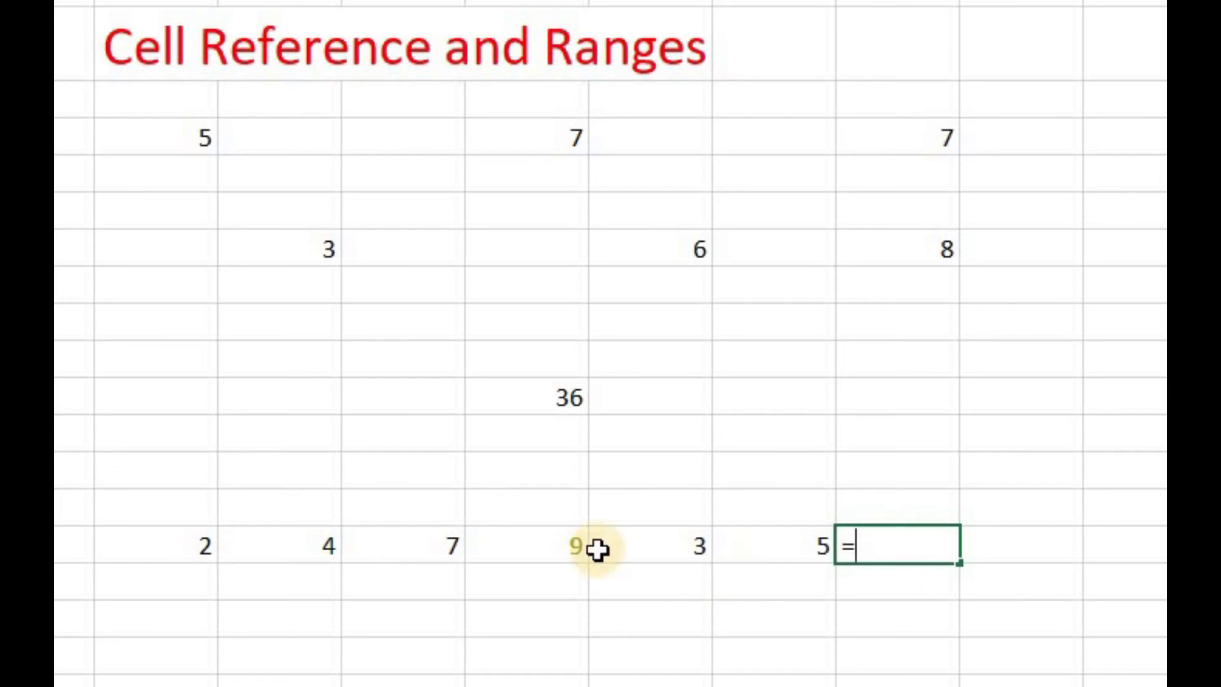
{"action": "left_click", "coordinate": [182, 537]}
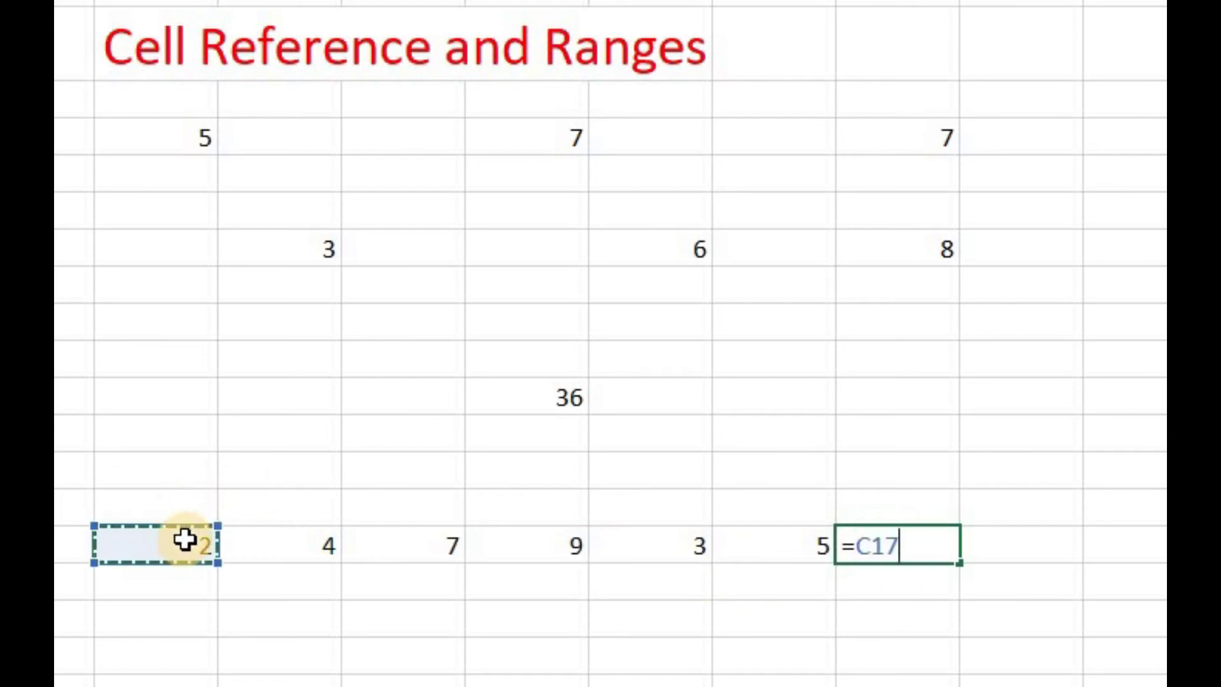
{"action": "type", "text": ":"}
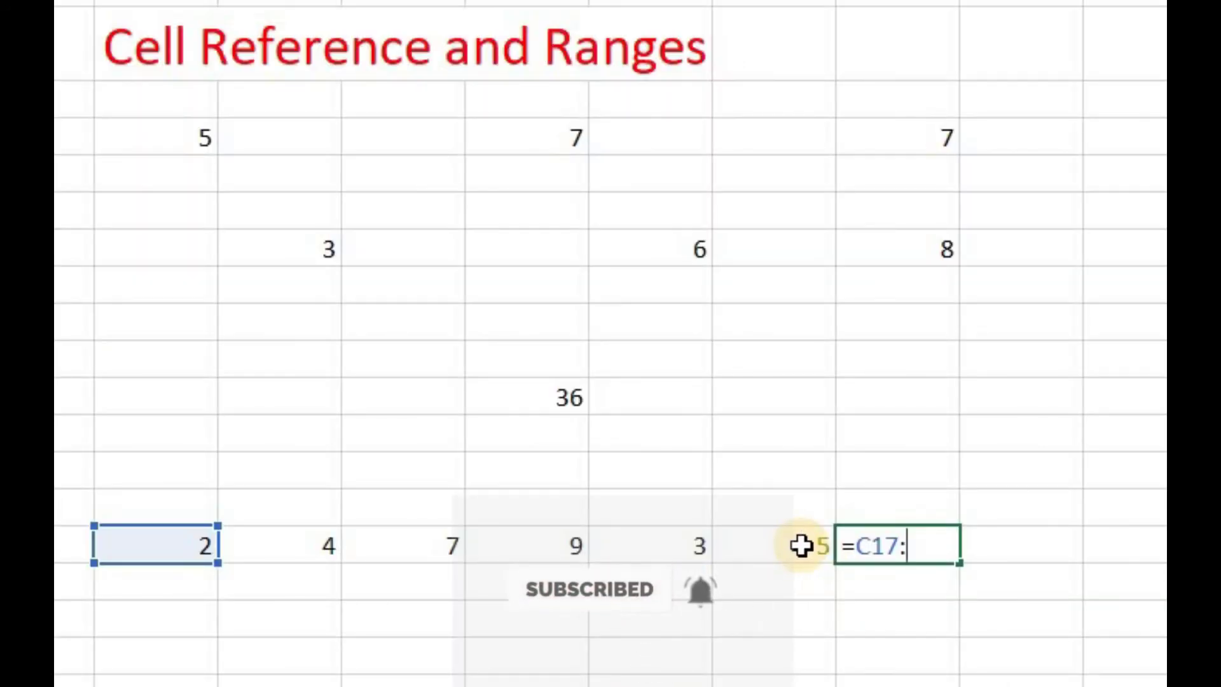
{"action": "left_click", "coordinate": [801, 545]}
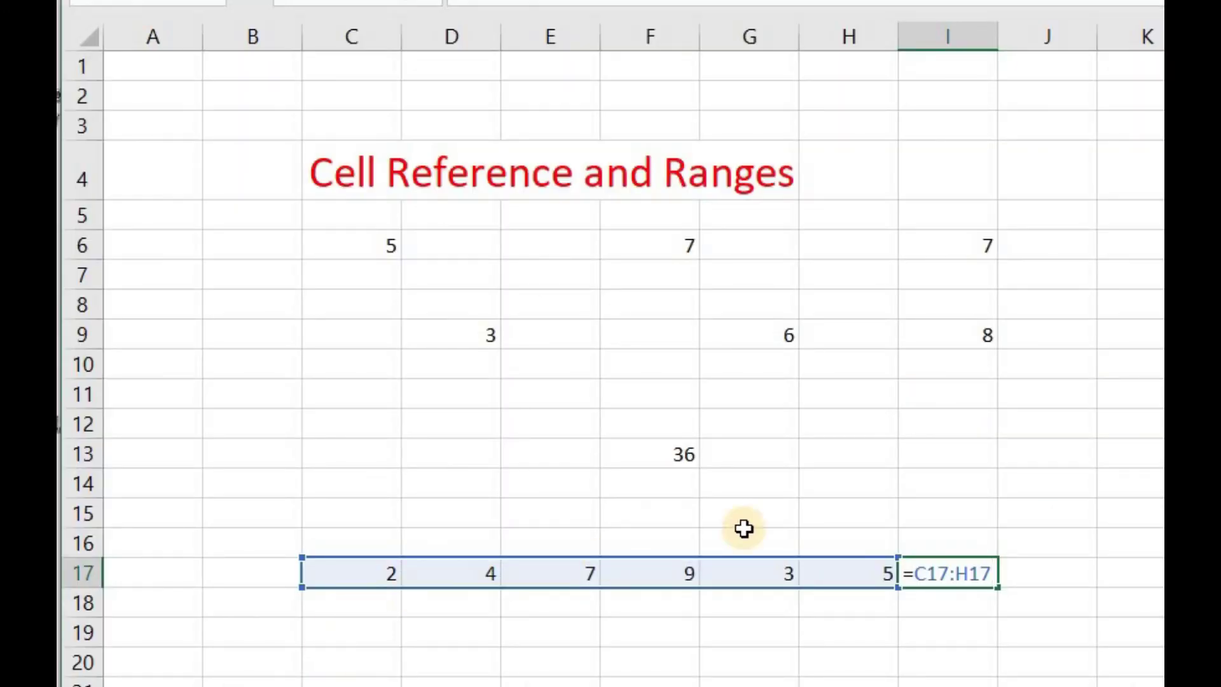
- Wrap the range reference in I17 in the SUM function, making the formula =sum(C17:H17)
{"action": "left_click", "coordinate": [909, 582]}
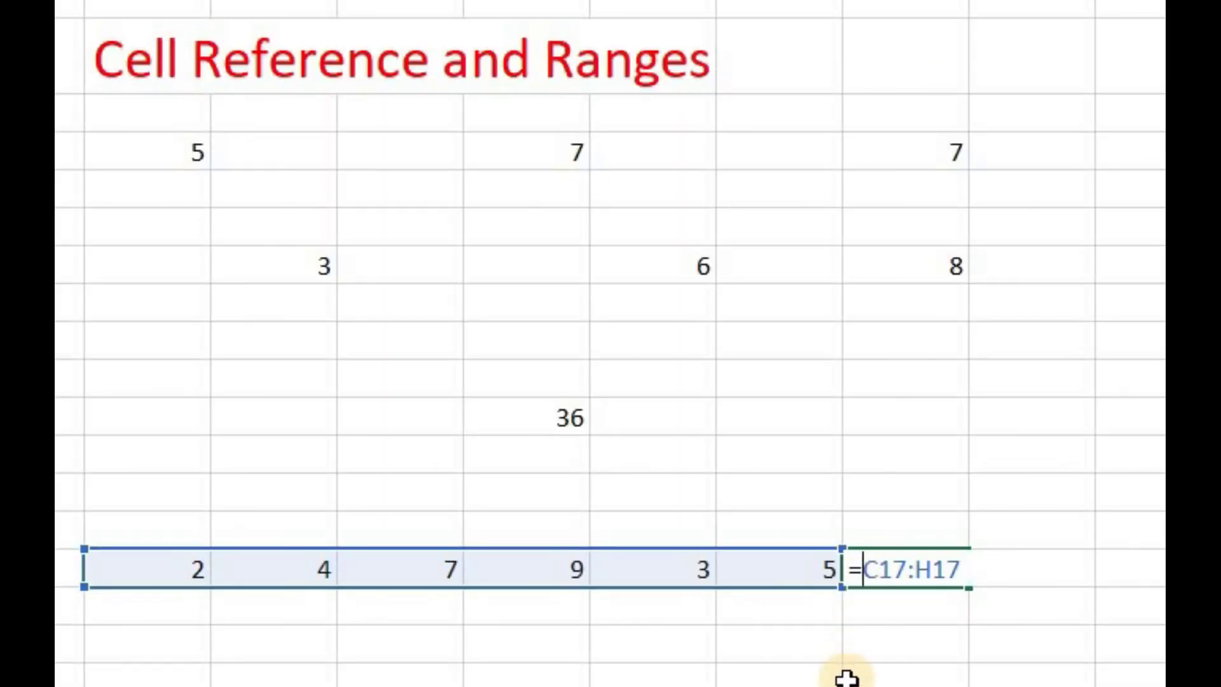
{"action": "type", "text": "sum"}
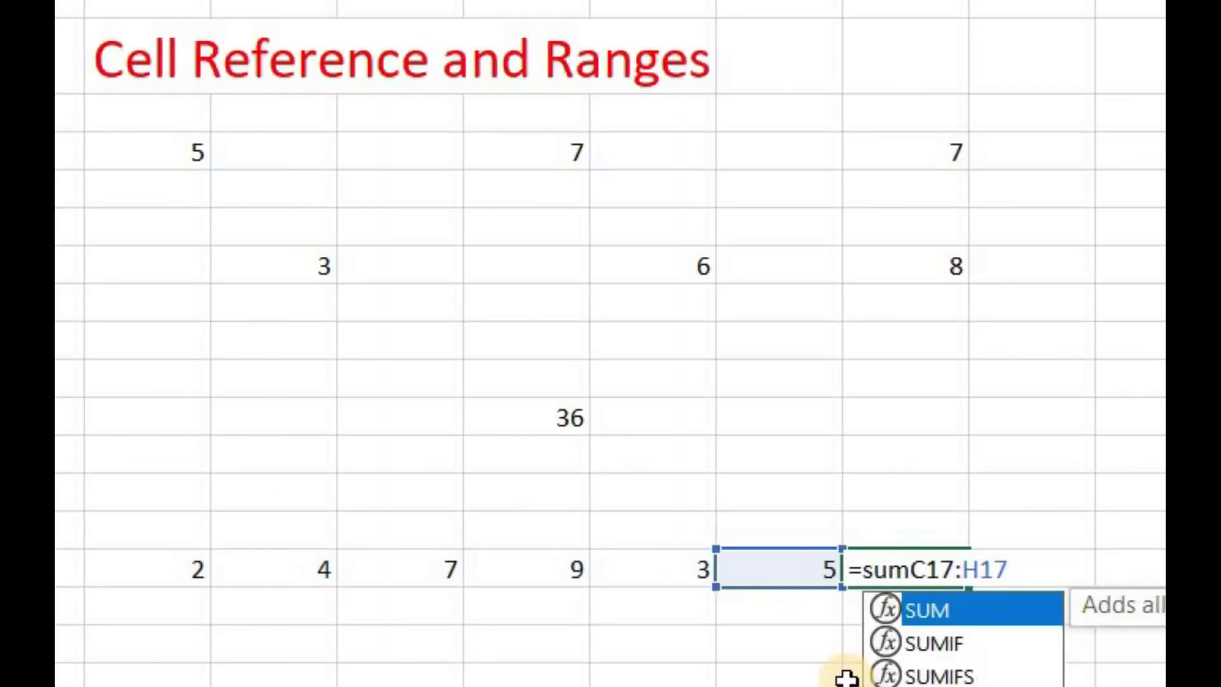
{"action": "type", "text": "("}
{"action": "key", "text": "Right"}
{"action": "key", "text": "Right"}
{"action": "key", "text": "Right"}
{"action": "key", "text": "Right"}
{"action": "key", "text": "Right"}
{"action": "key", "text": "Right"}
{"action": "key", "text": "Right"}
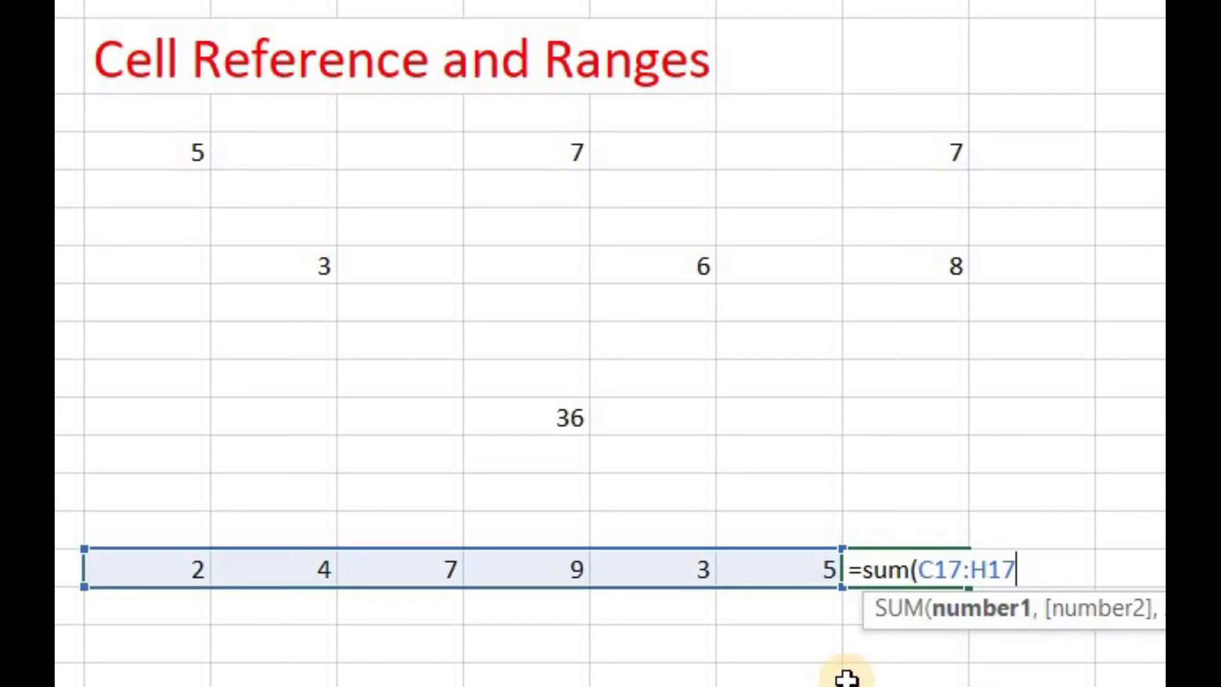
{"action": "type", "text": ")"}
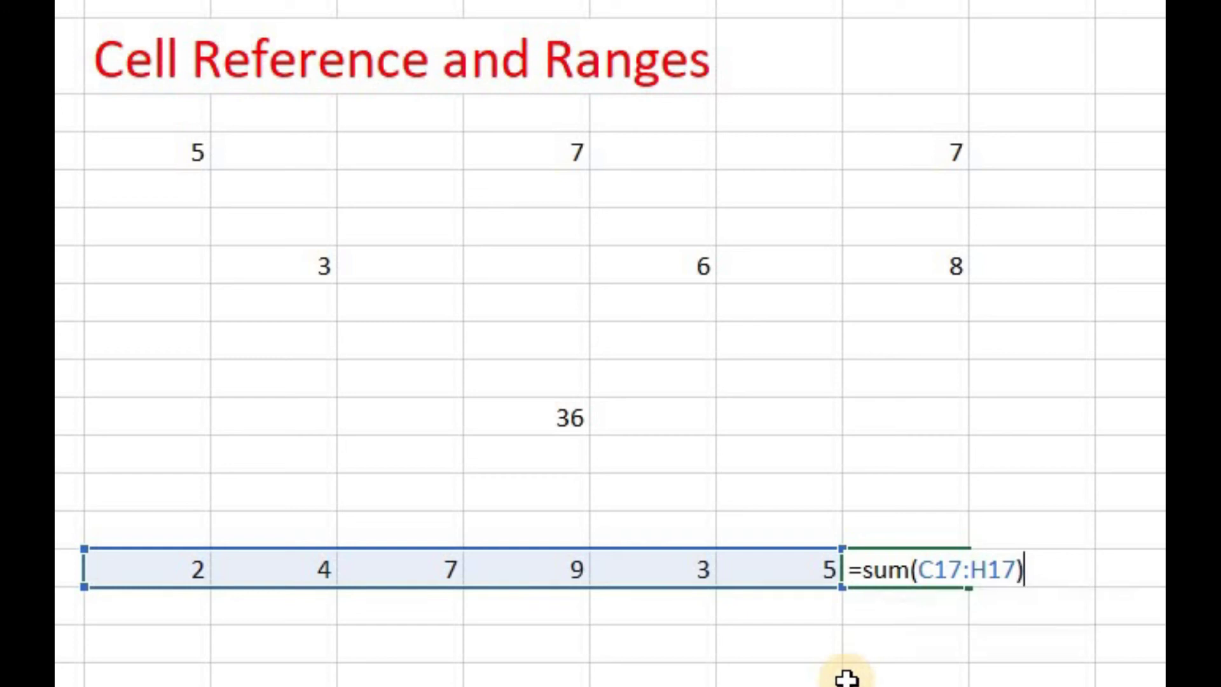
{"action": "key", "text": "Return"}
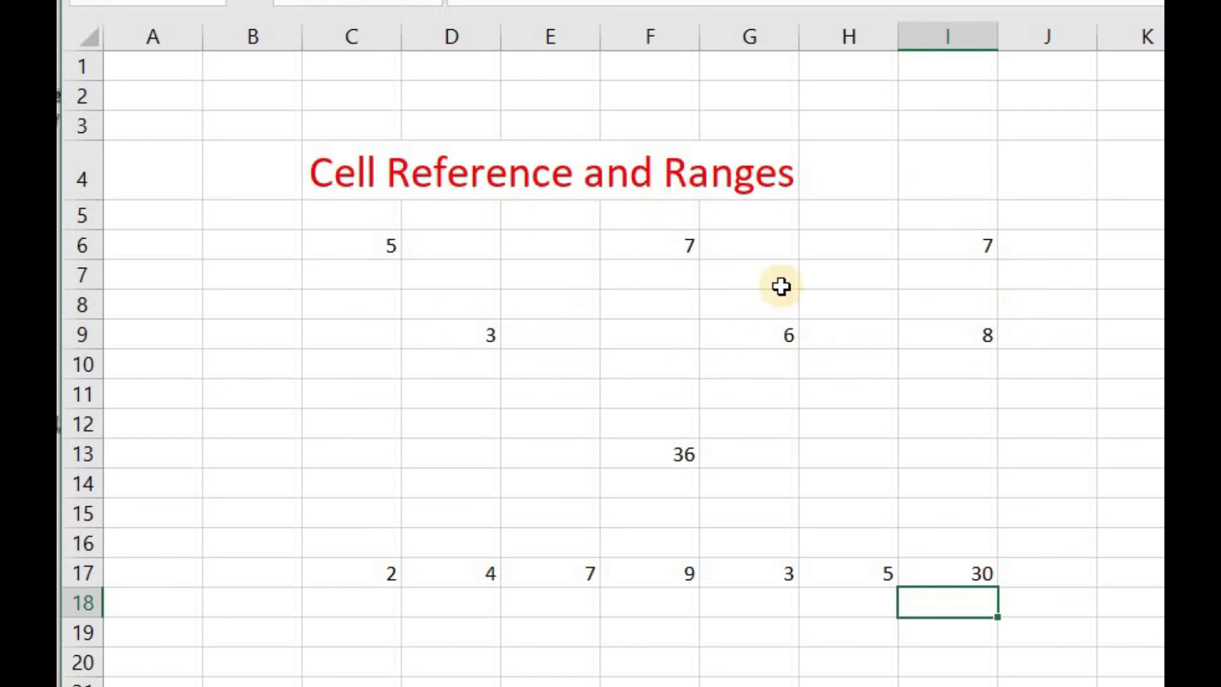
{"action": "left_click", "coordinate": [685, 452]}
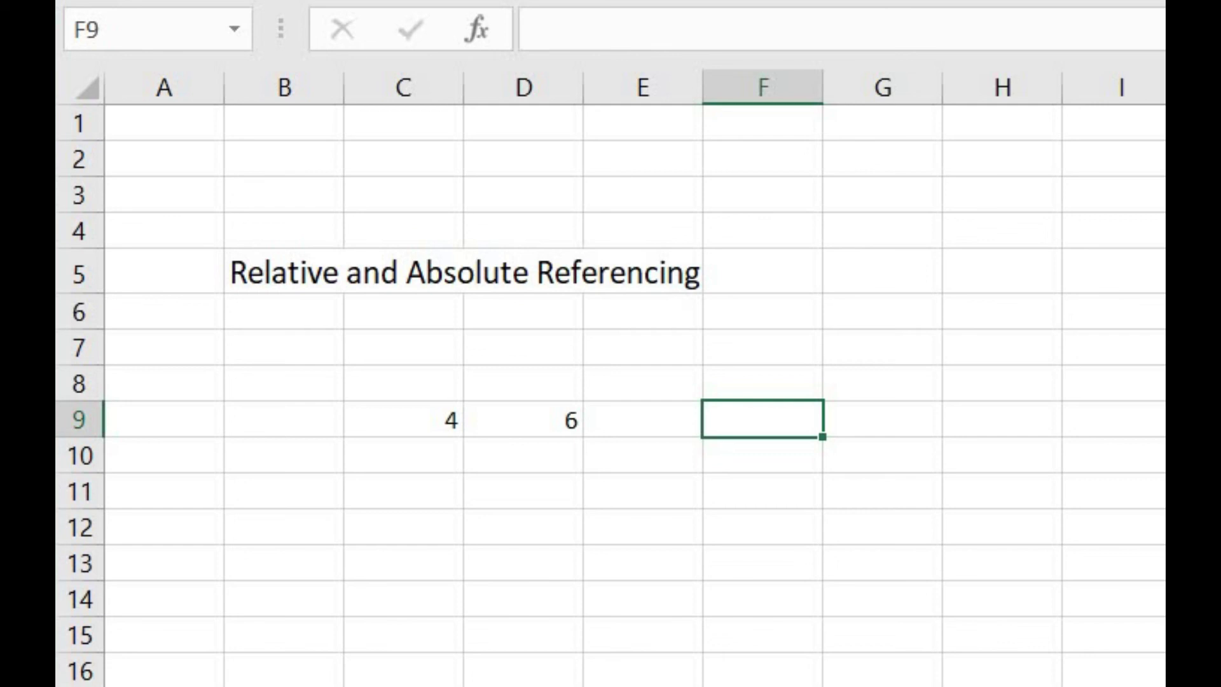
- Enter the formula =C9+D9 in cell F9 of the Relative and Absolute Referencing sheet
{"action": "key", "text": "F2"}
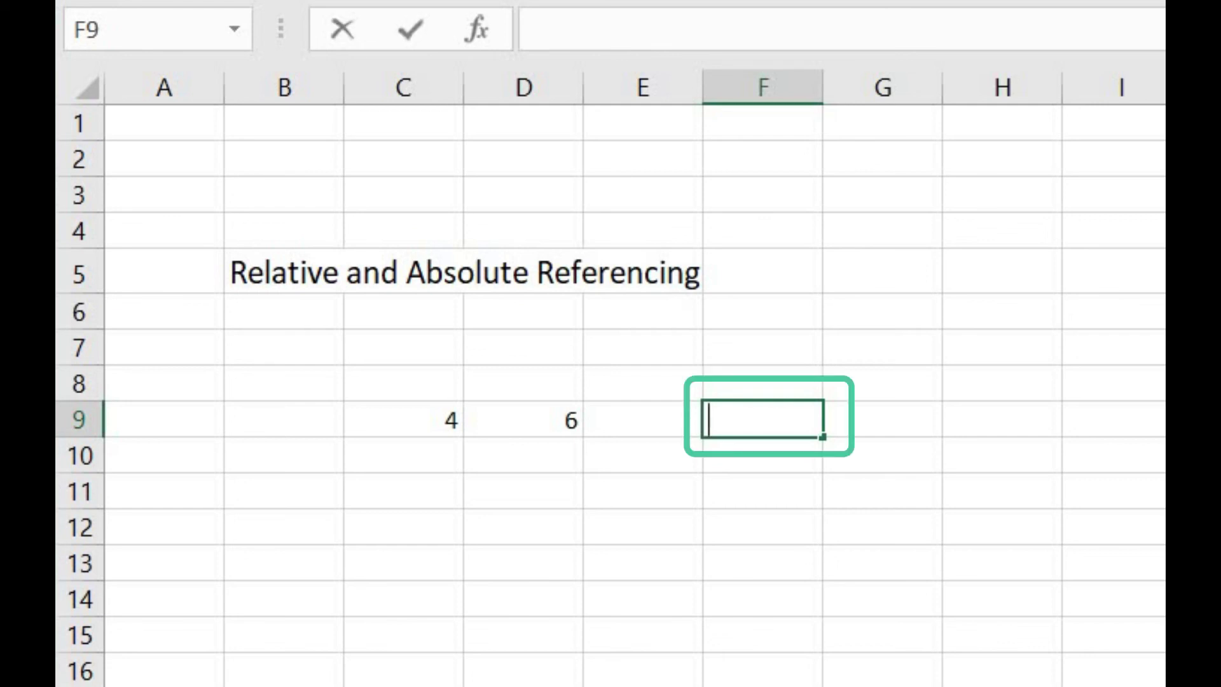
{"action": "type", "text": "="}
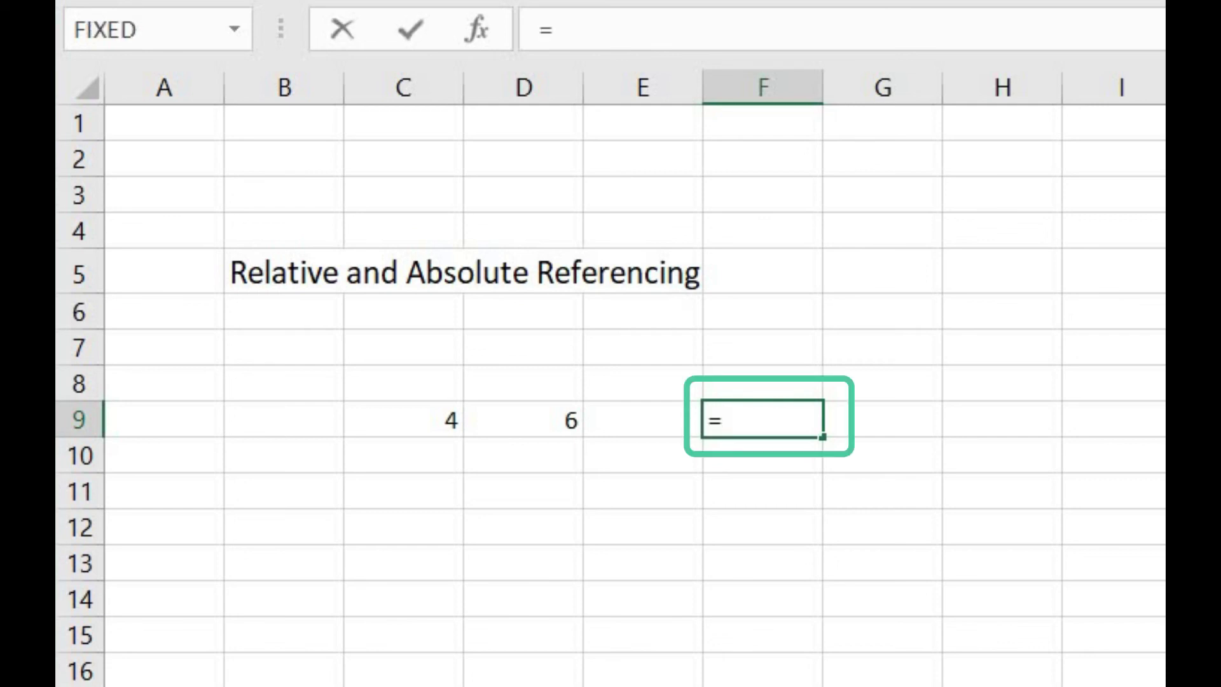
{"action": "left_click", "coordinate": [403, 419]}
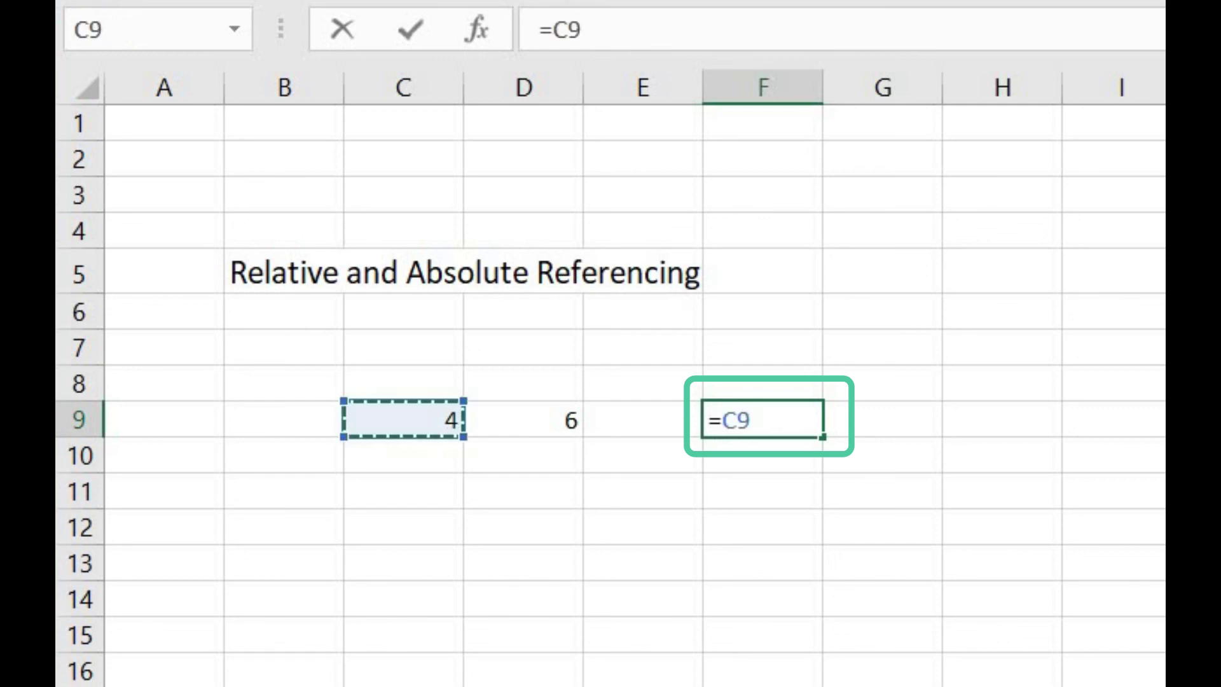
{"action": "type", "text": "+"}
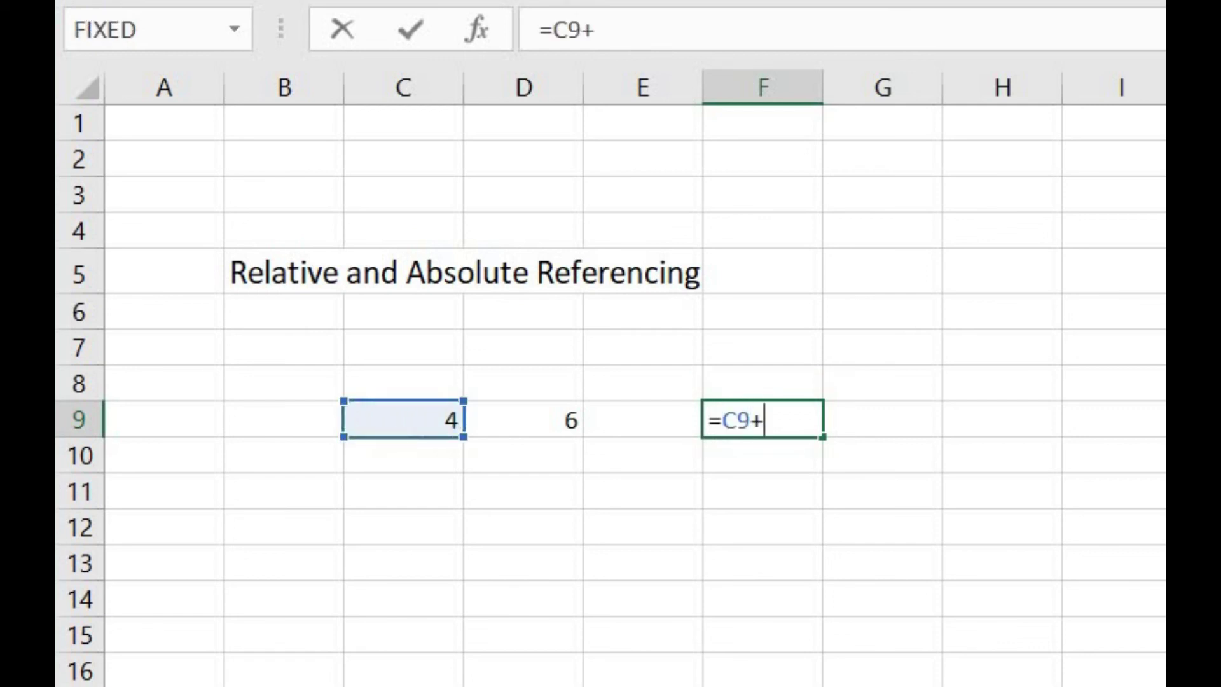
{"action": "left_click", "coordinate": [524, 419]}
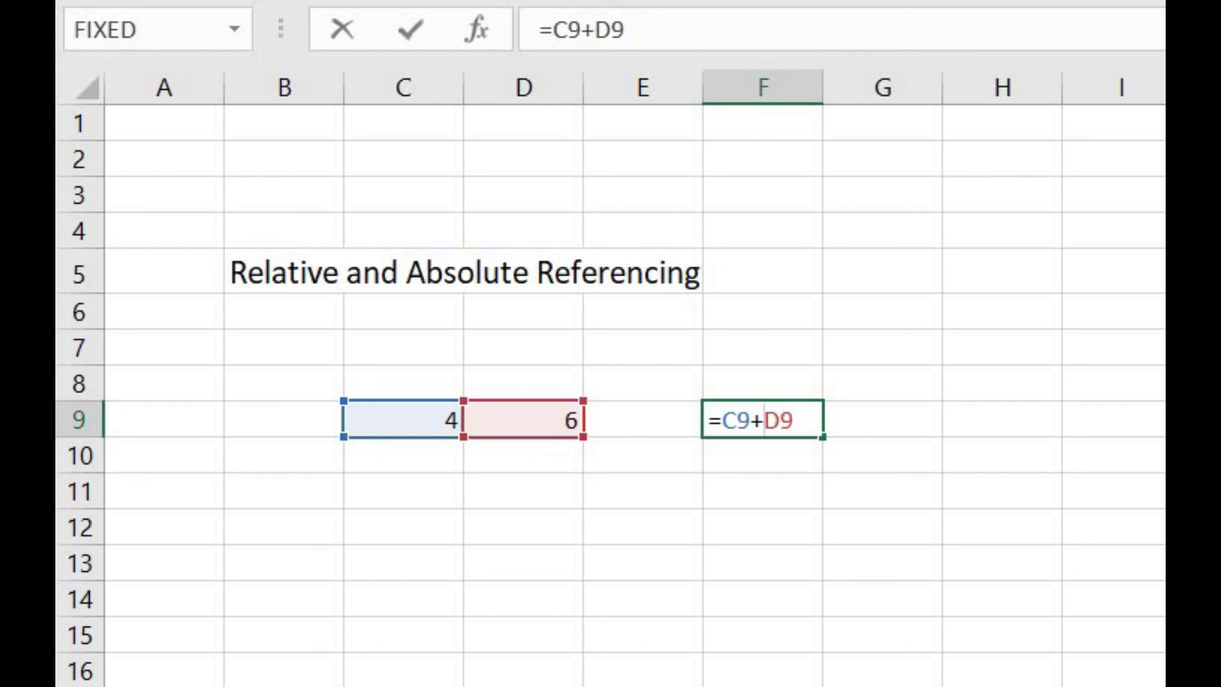
{"action": "left_click", "coordinate": [794, 420]}
{"action": "key", "text": "Return"}
- Copy the formula in cell F9 and paste it into cell F13
{"action": "left_click", "coordinate": [747, 426]}
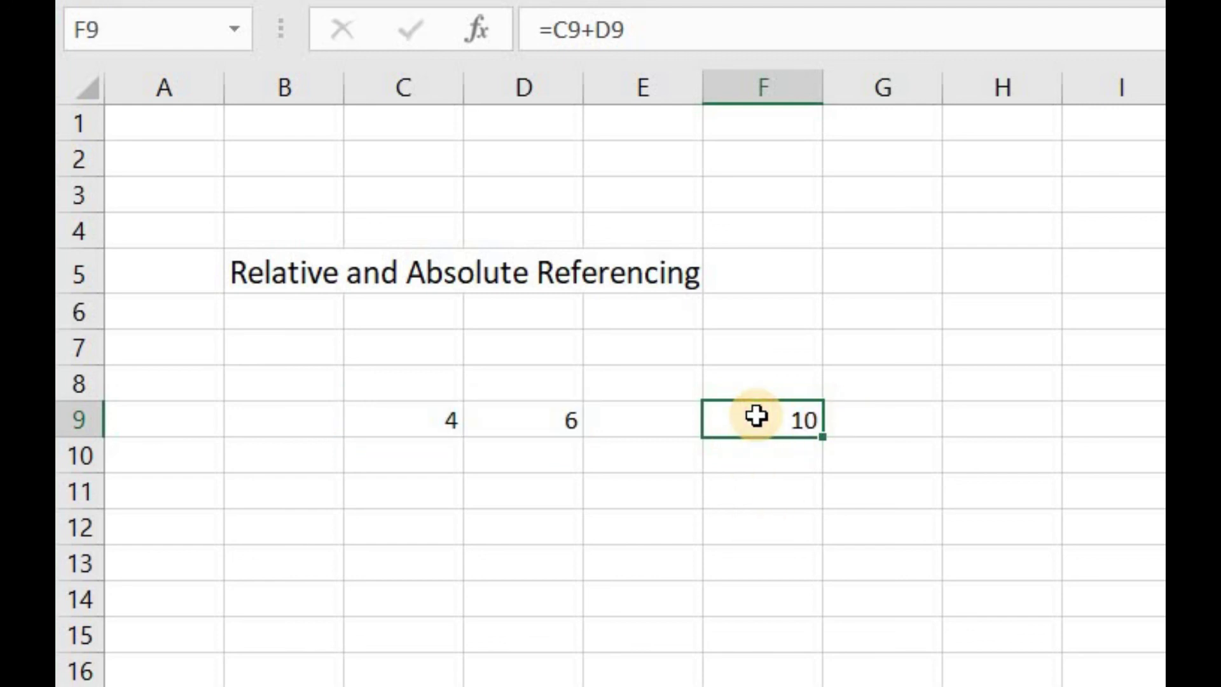
{"action": "key", "text": "ctrl+c"}
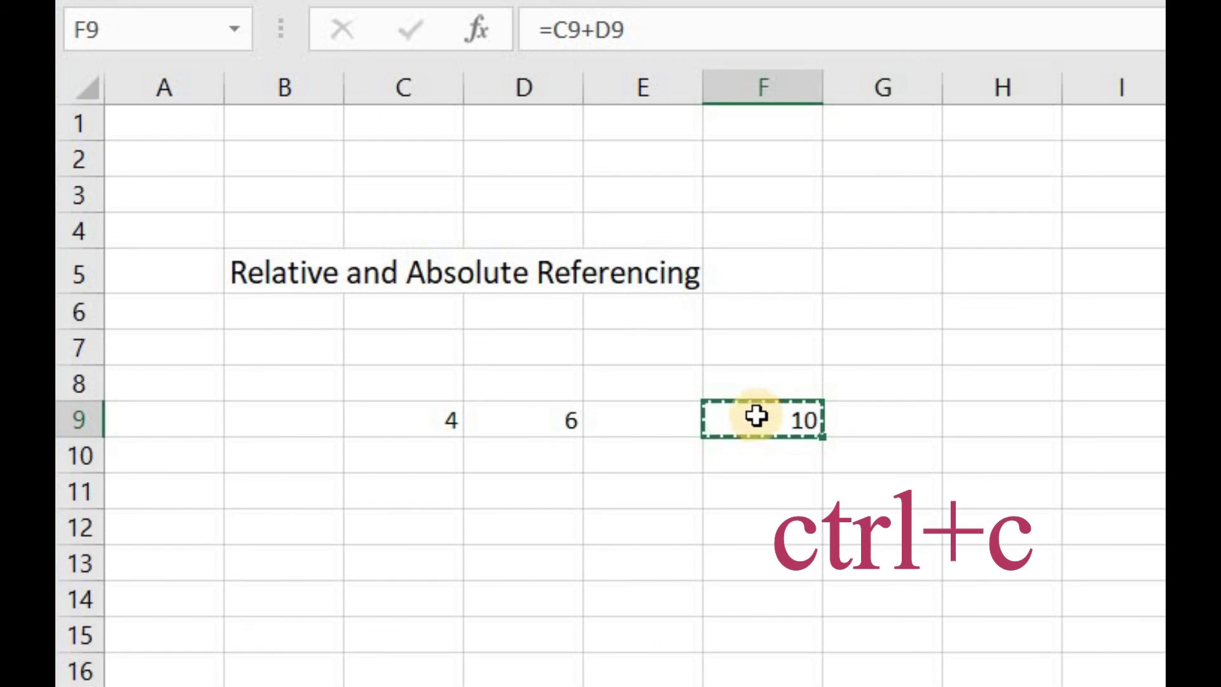
{"action": "left_click", "coordinate": [754, 570]}
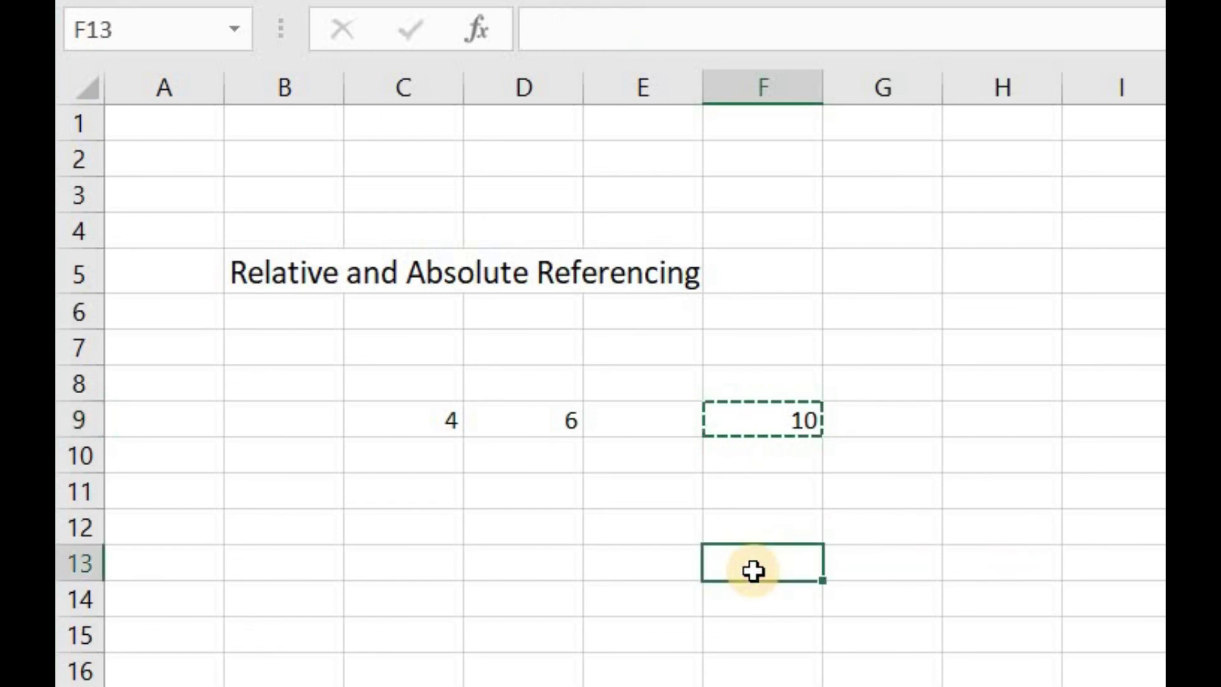
{"action": "key", "text": "ctrl+v"}
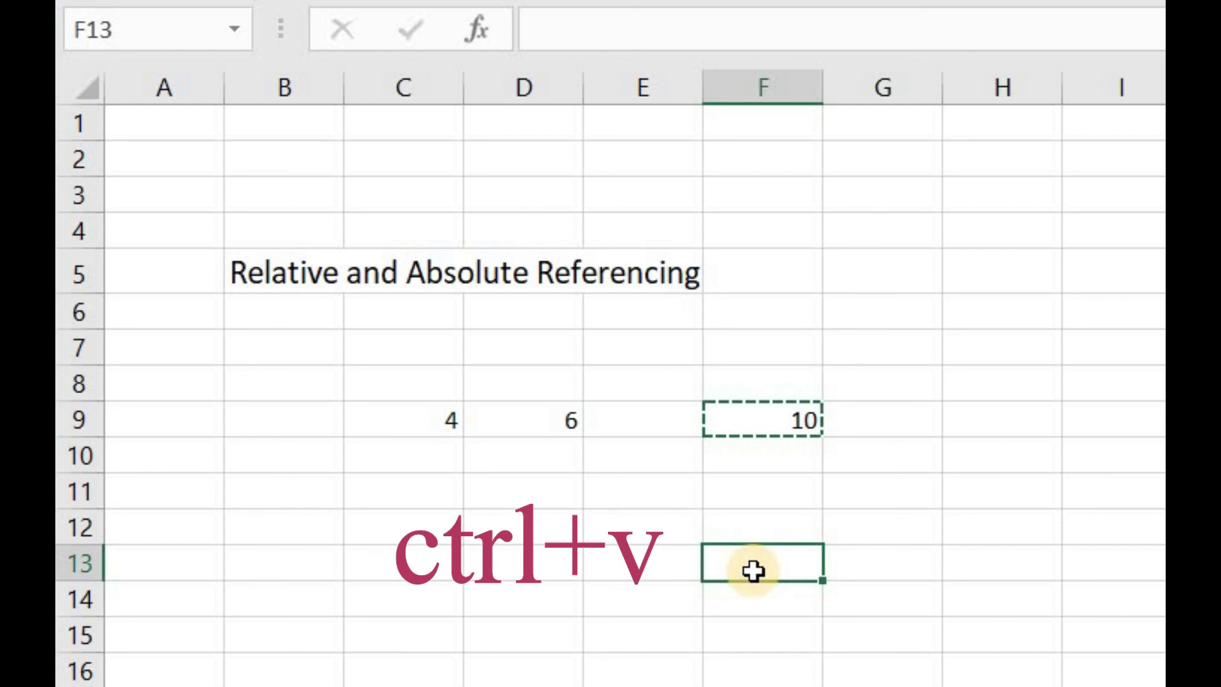
- Compare the cell references in the pasted F13 formula with the original formula and source cells in row 9
{"action": "double_click", "coordinate": [777, 564]}
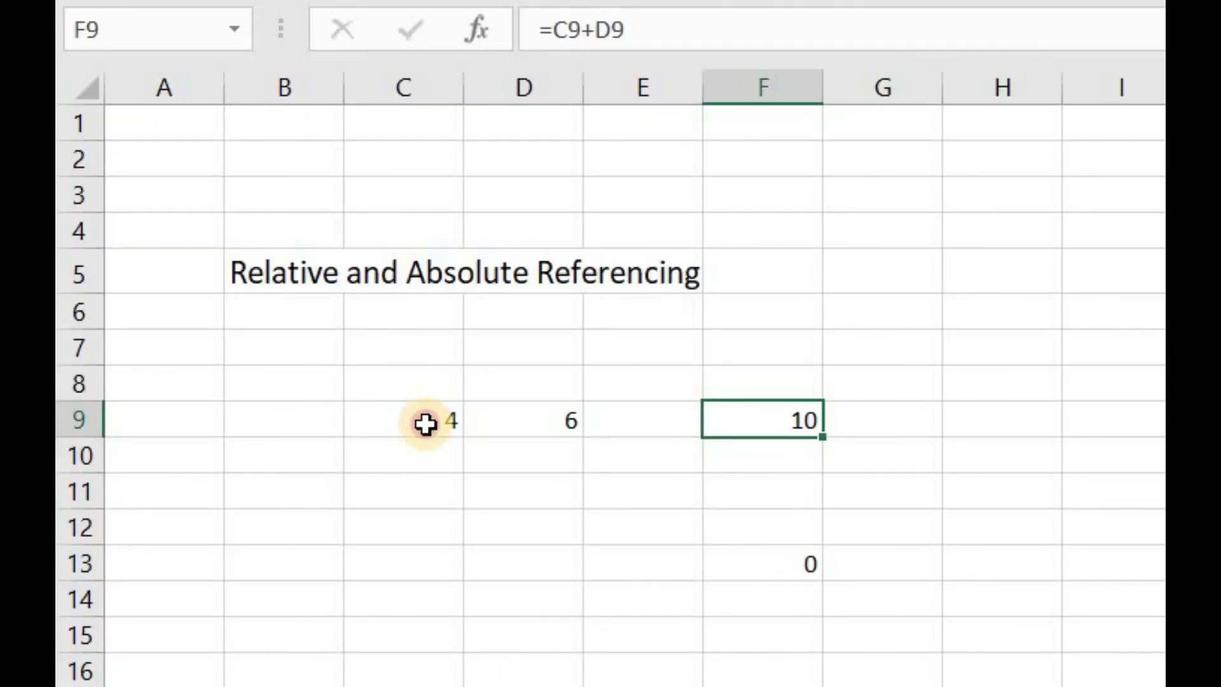
{"action": "left_click", "coordinate": [428, 420]}
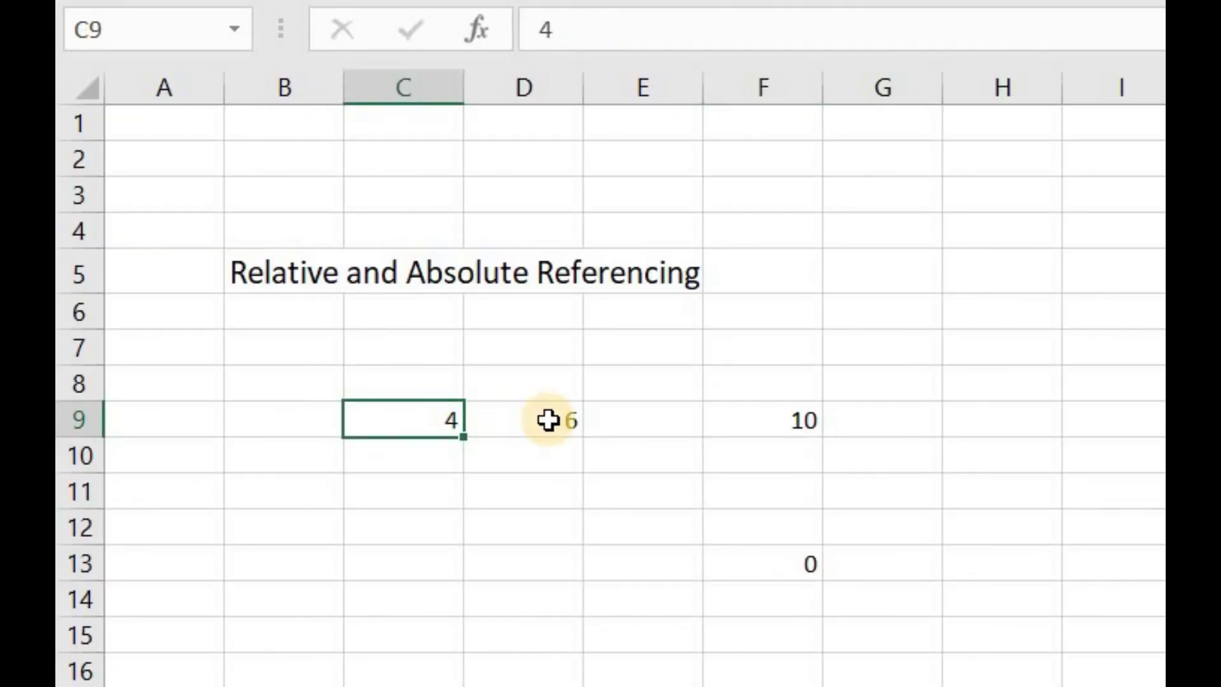
{"action": "left_click", "coordinate": [548, 420]}
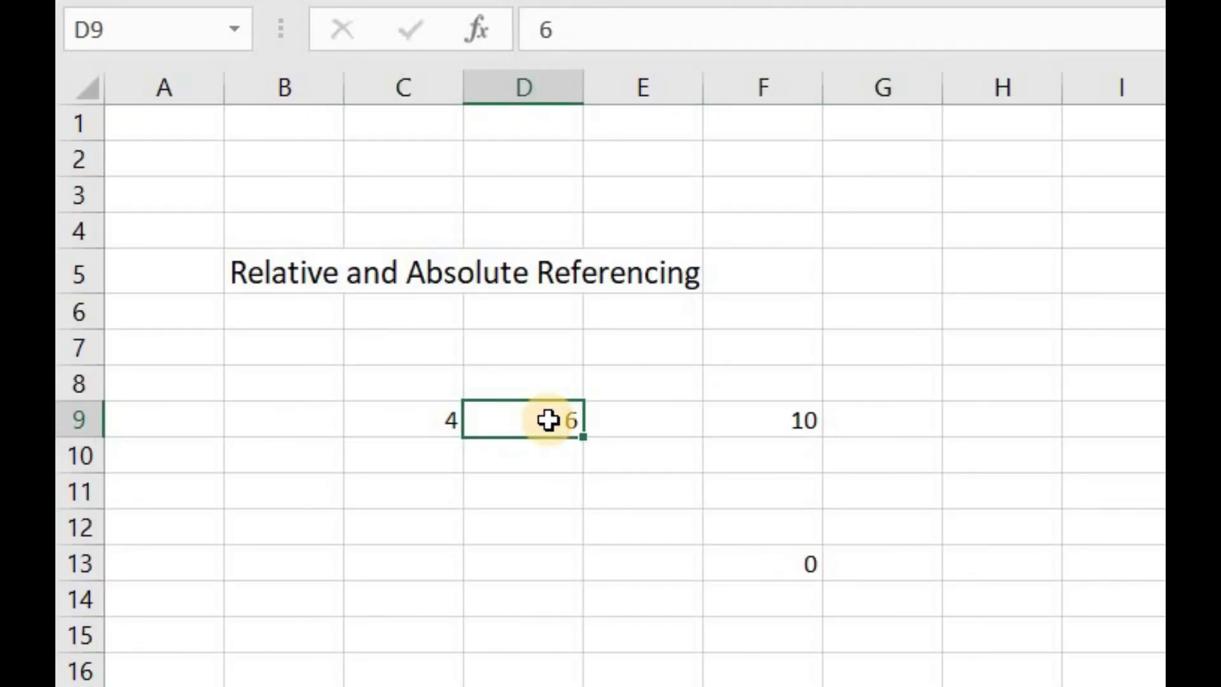
{"action": "left_click", "coordinate": [773, 417]}
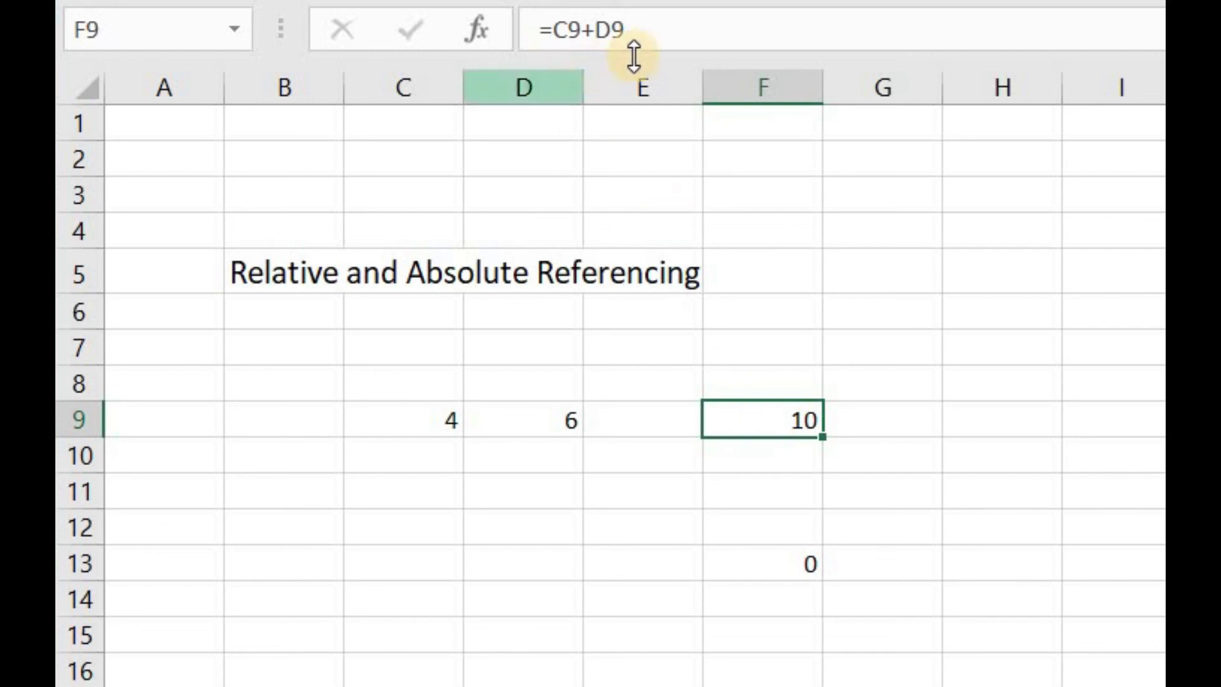
{"action": "double_click", "coordinate": [776, 564]}
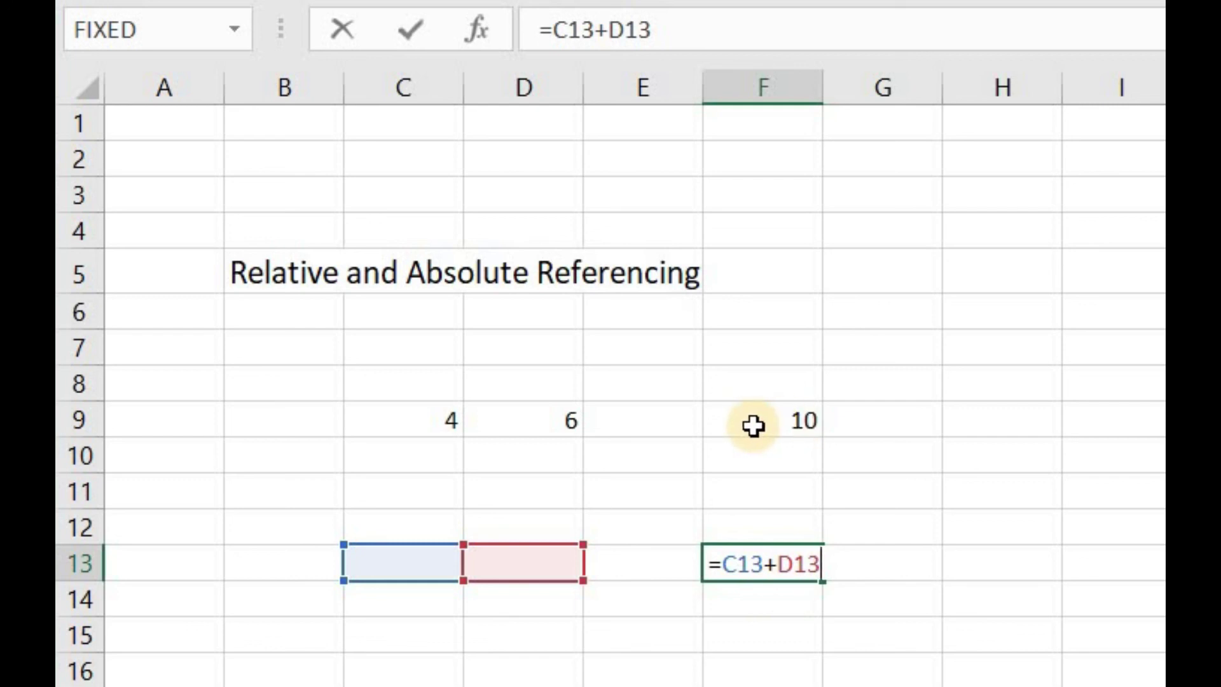
{"action": "key", "text": "ctrl+Return"}
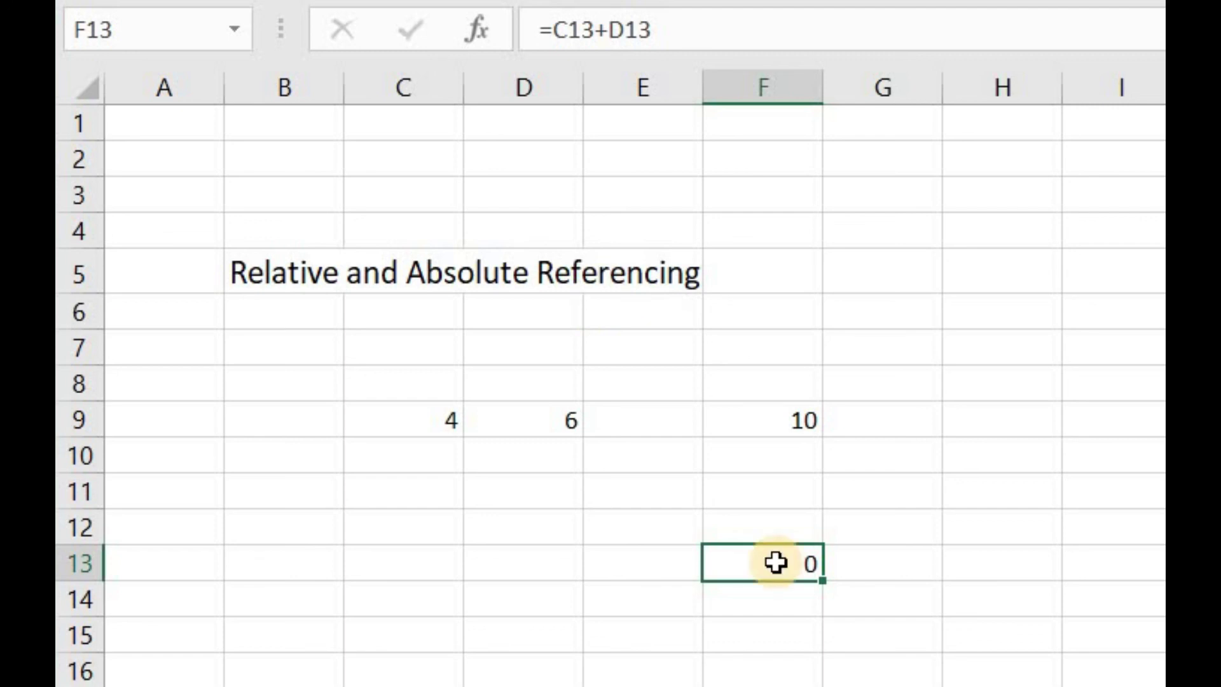
- Open the formula in cell F9 for editing and place the insertion point just before the C9 reference
{"action": "double_click", "coordinate": [814, 421]}
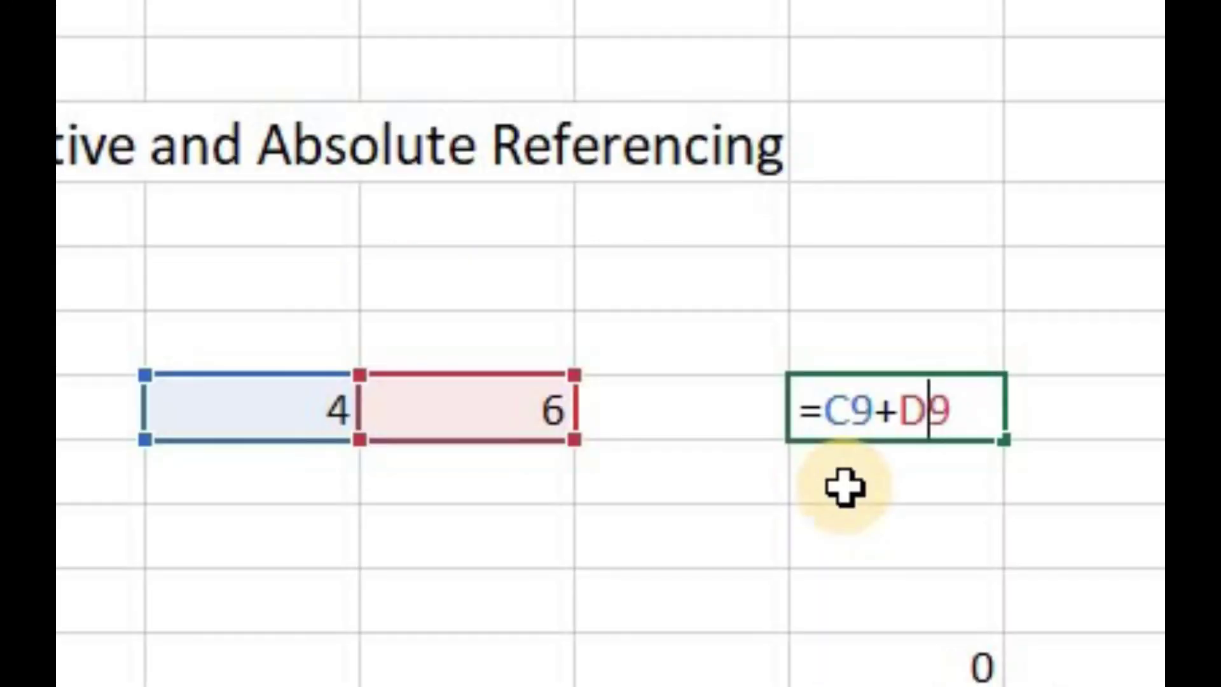
{"action": "left_click", "coordinate": [826, 409]}
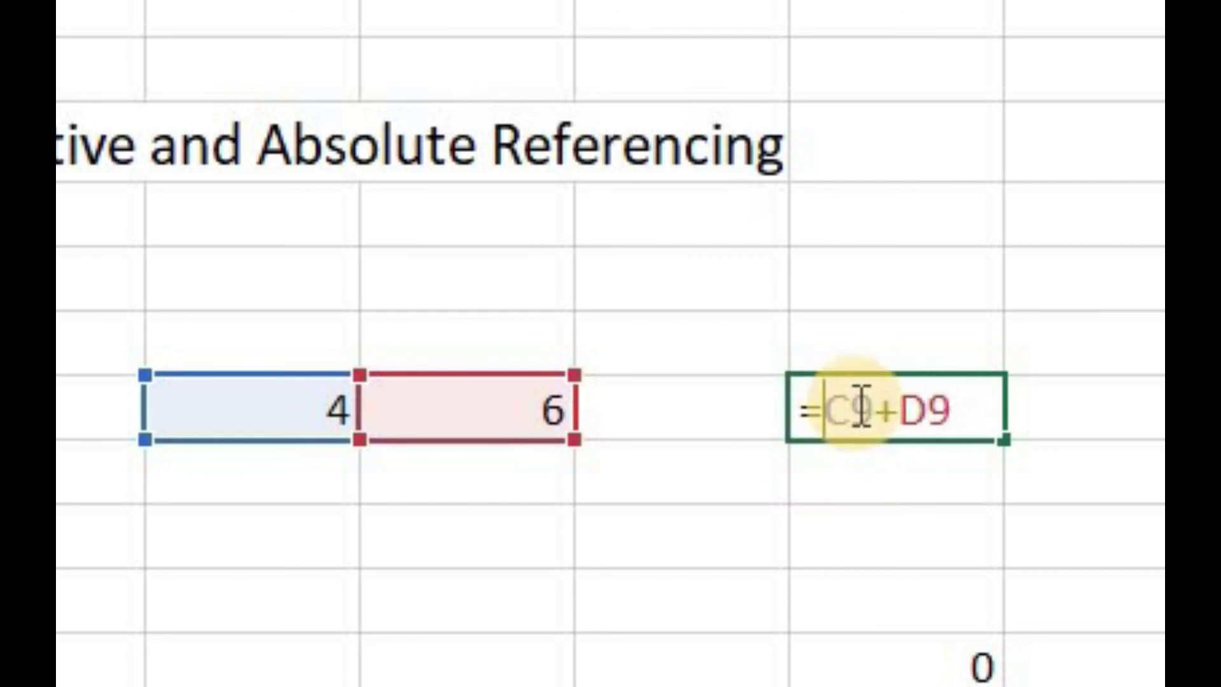
{"action": "left_click", "coordinate": [830, 409]}
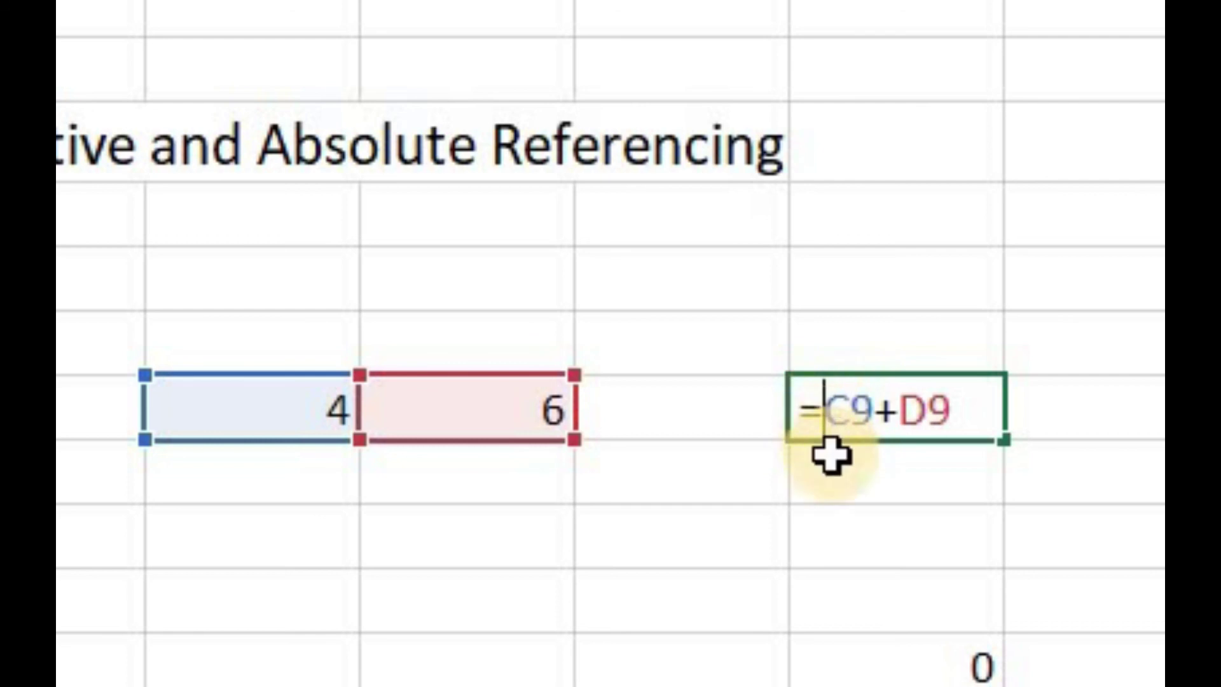
{"action": "left_click", "coordinate": [840, 411]}
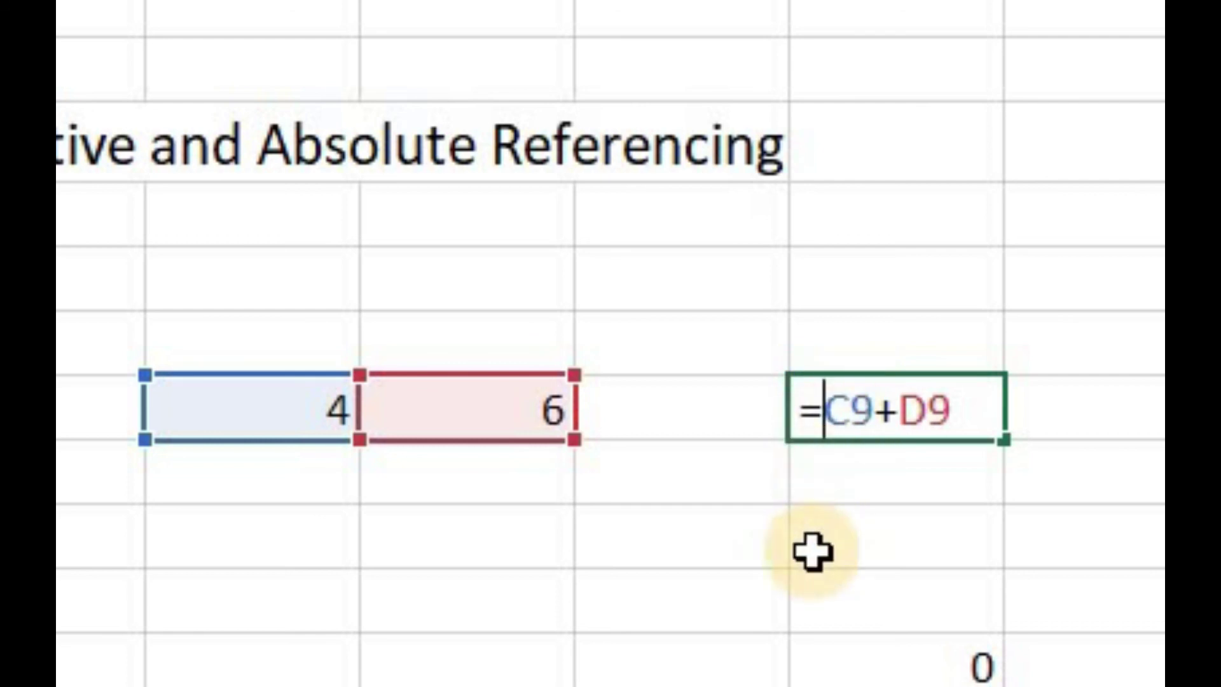